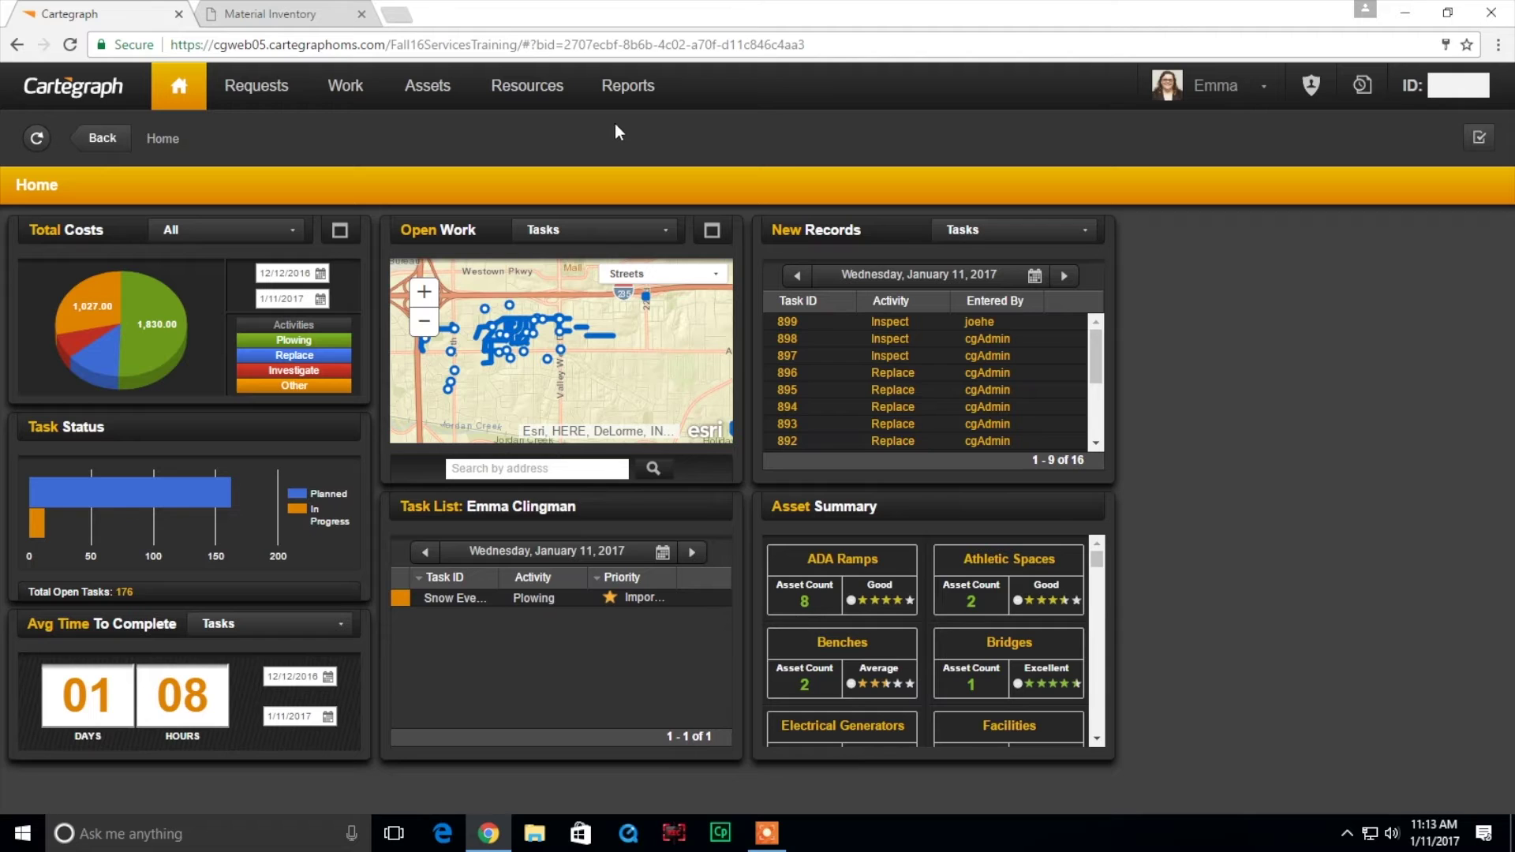
# Step: Search the reports for "mater" and look over the Material Inventory report
pyautogui.click(624, 101)
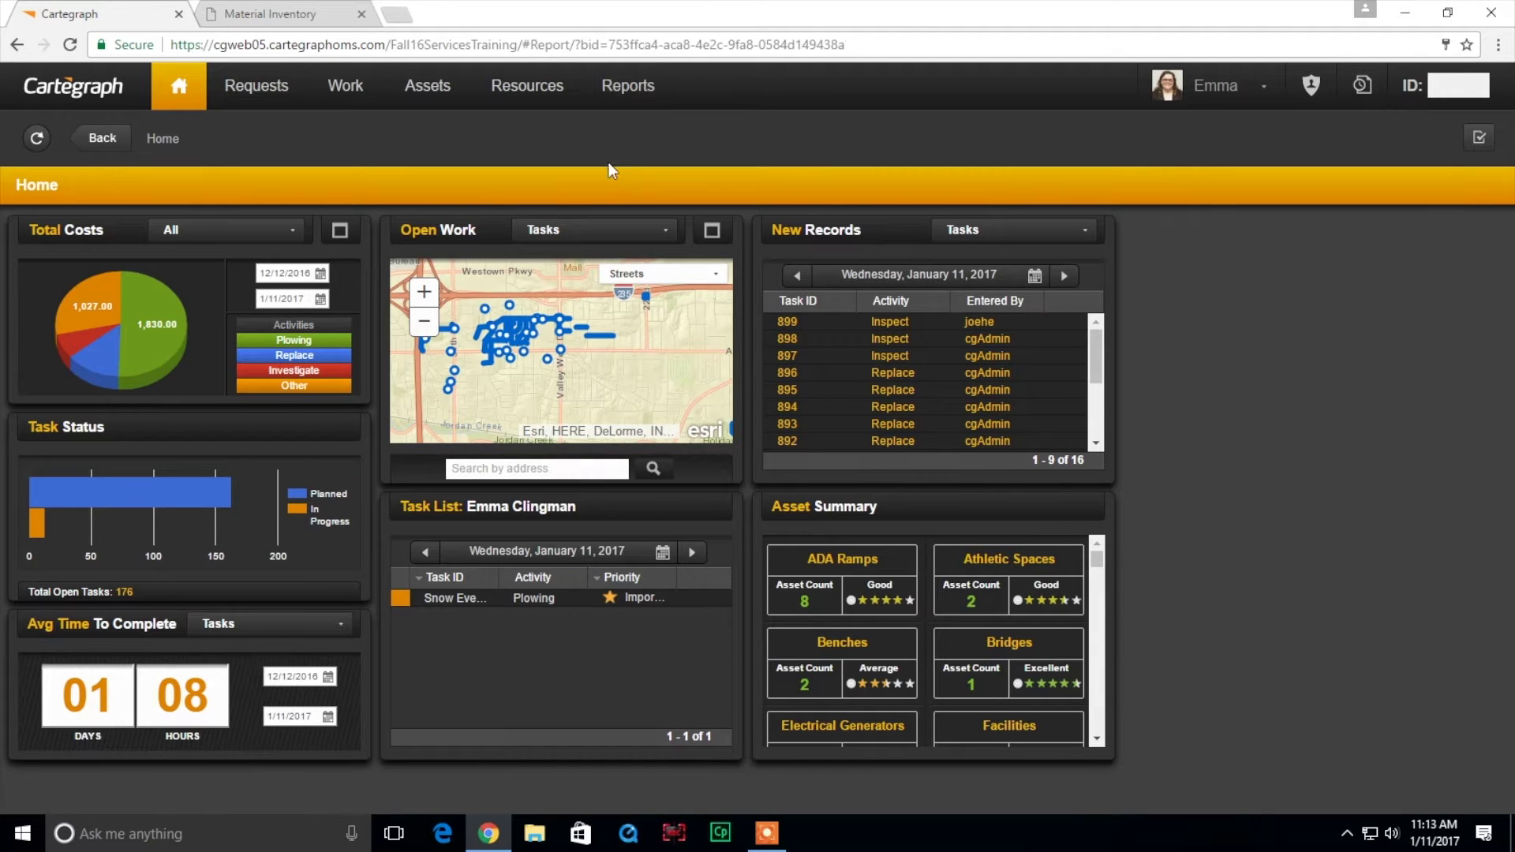
pyautogui.write('matera')
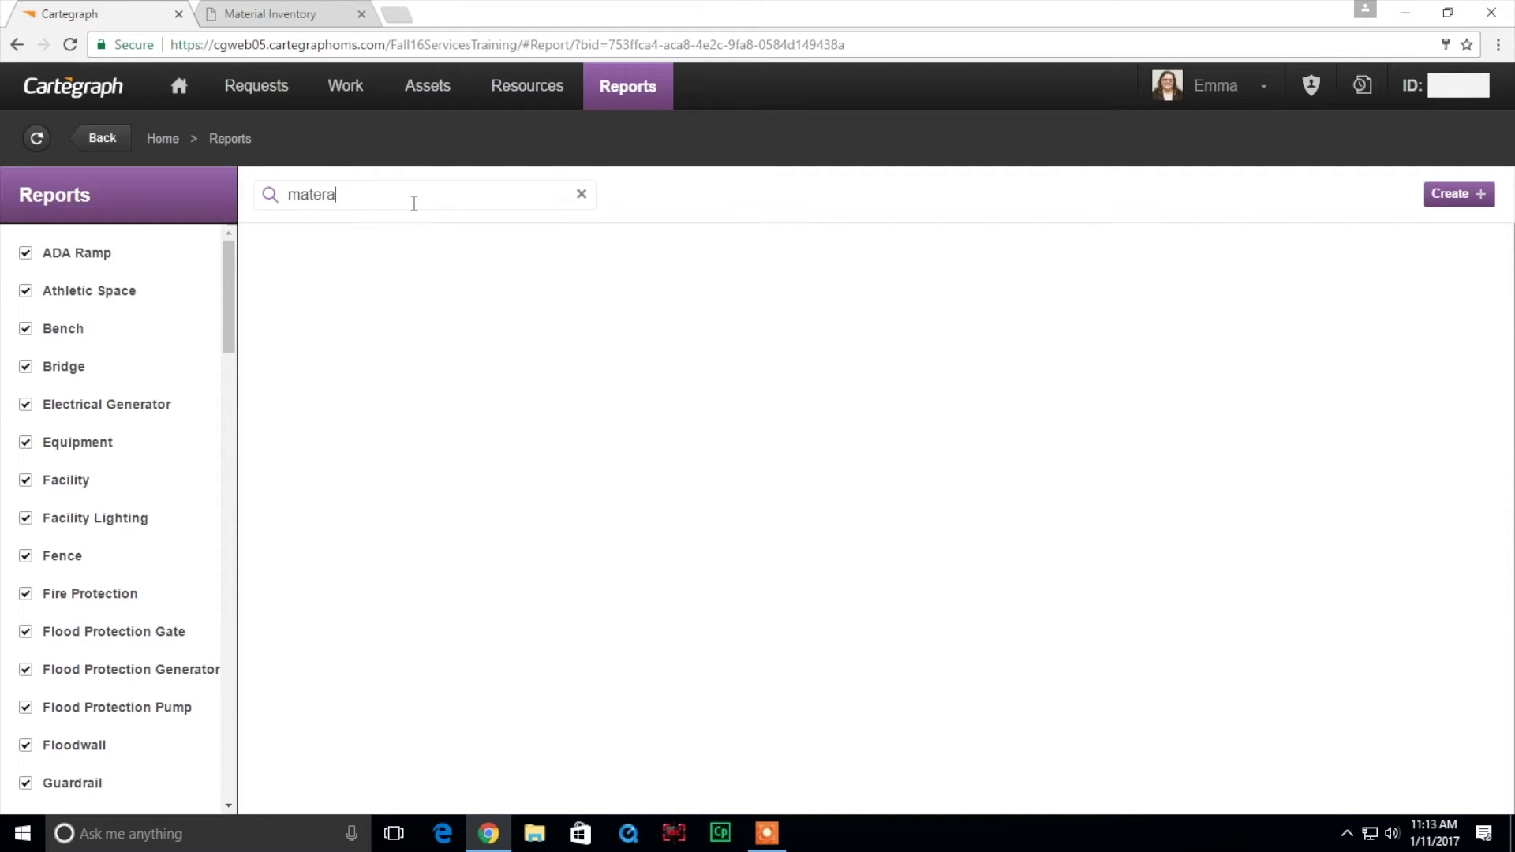
pyautogui.press('BackSpace')
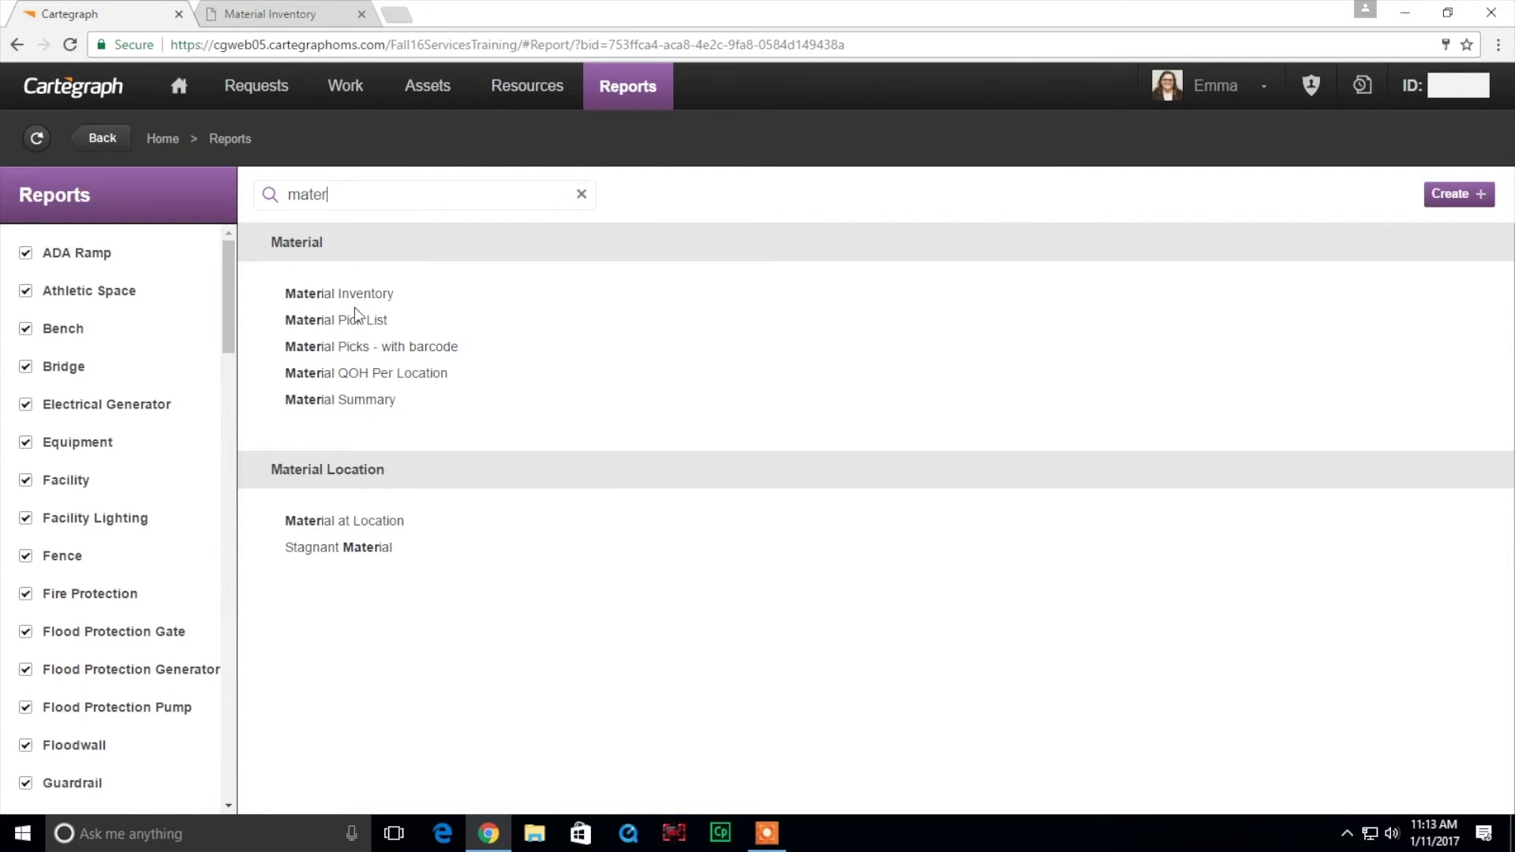
pyautogui.click(215, 11)
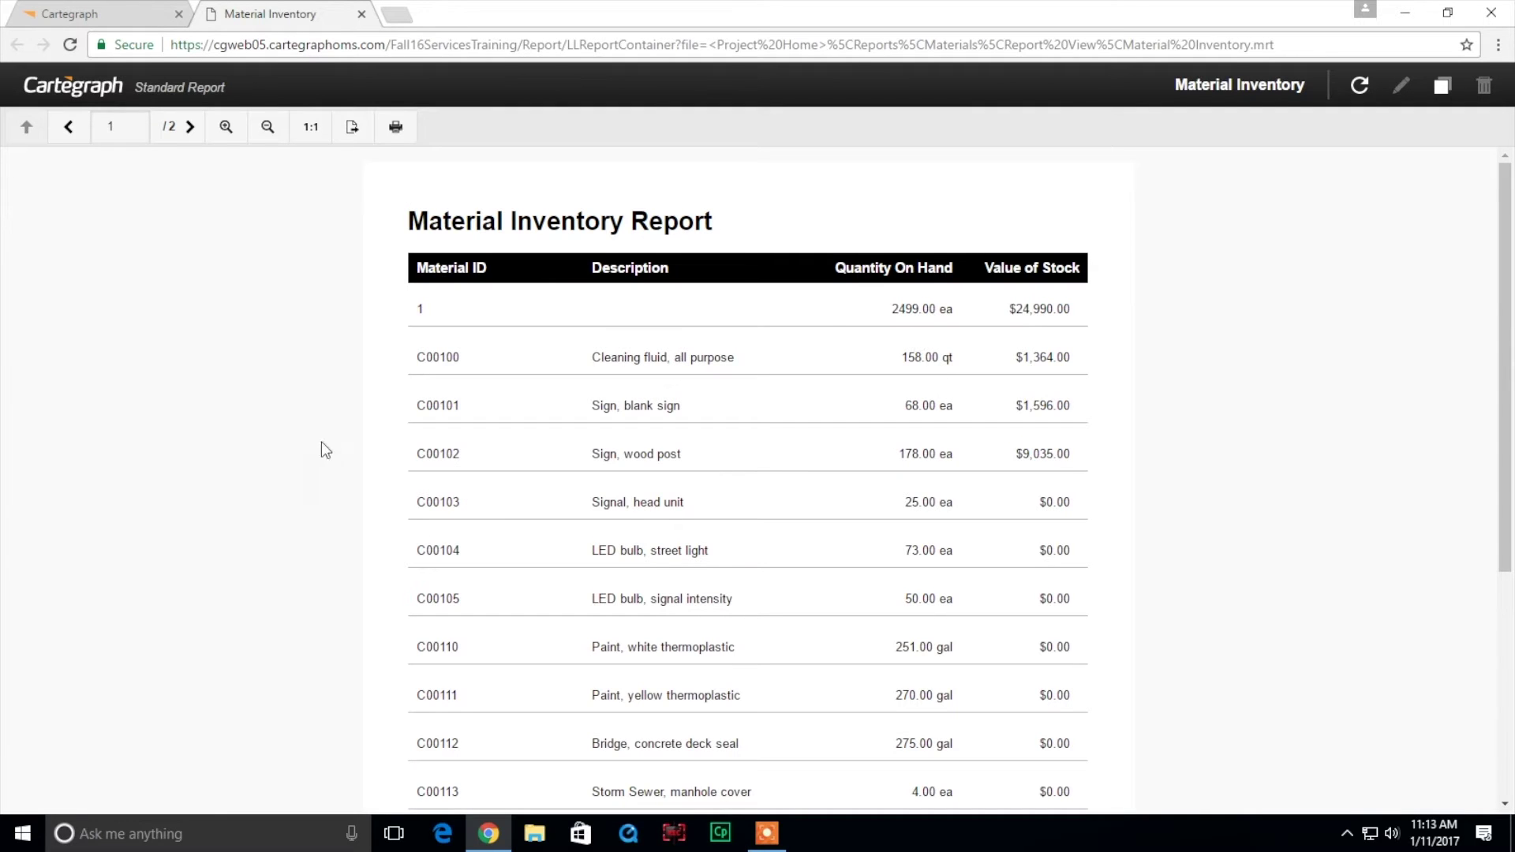
pyautogui.scroll(-5, 1235, 416)
pyautogui.scroll(5, 1234, 416)
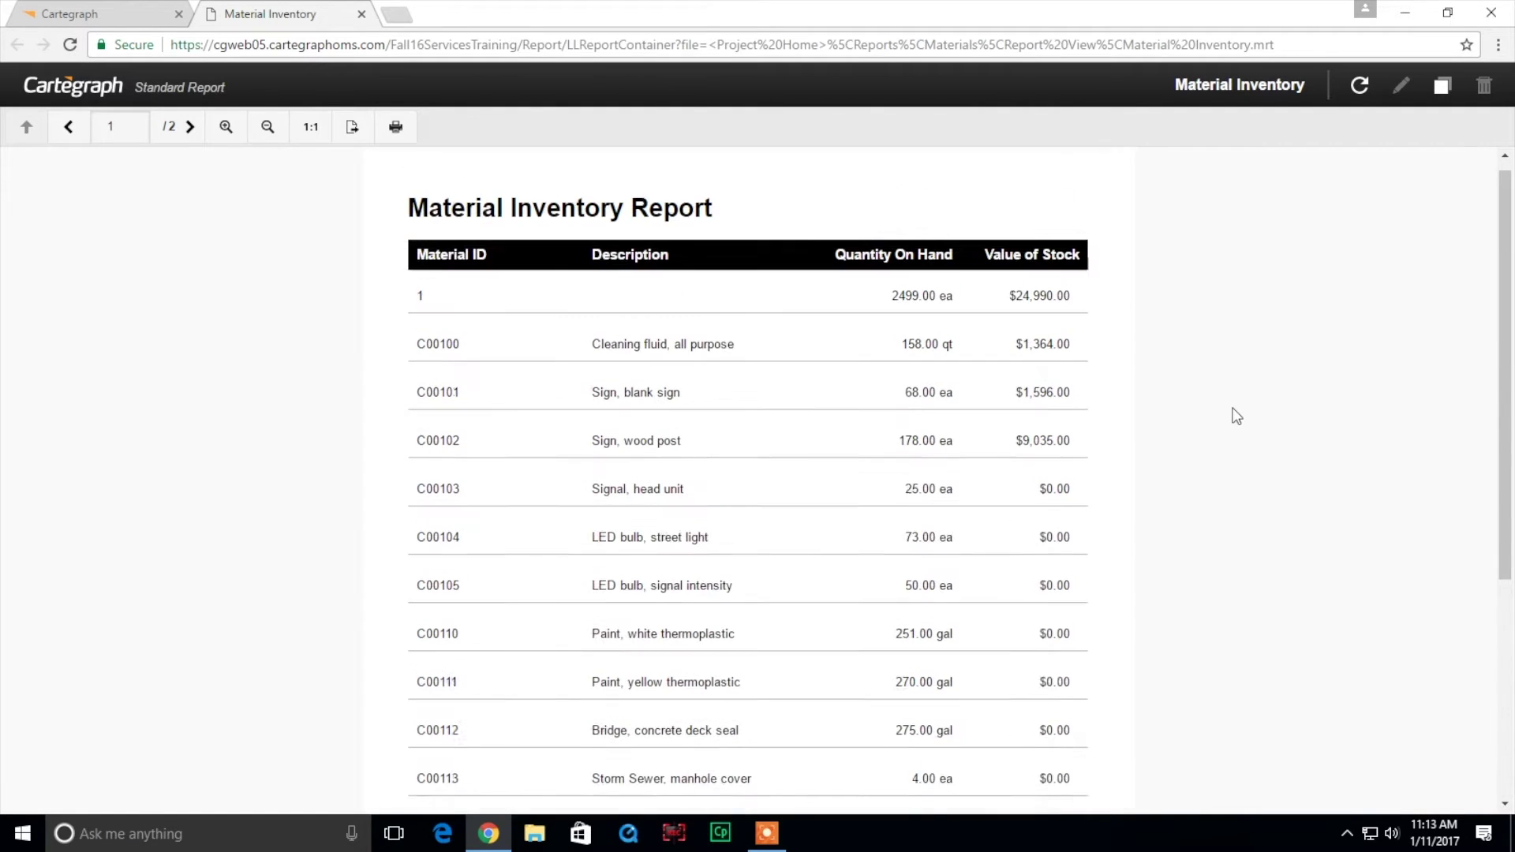
# Step: Duplicate the Material Inventory report under the name "New Material Inventory Report"
pyautogui.click(1443, 87)
pyautogui.click(743, 416)
pyautogui.write('New Material Inventory Report')
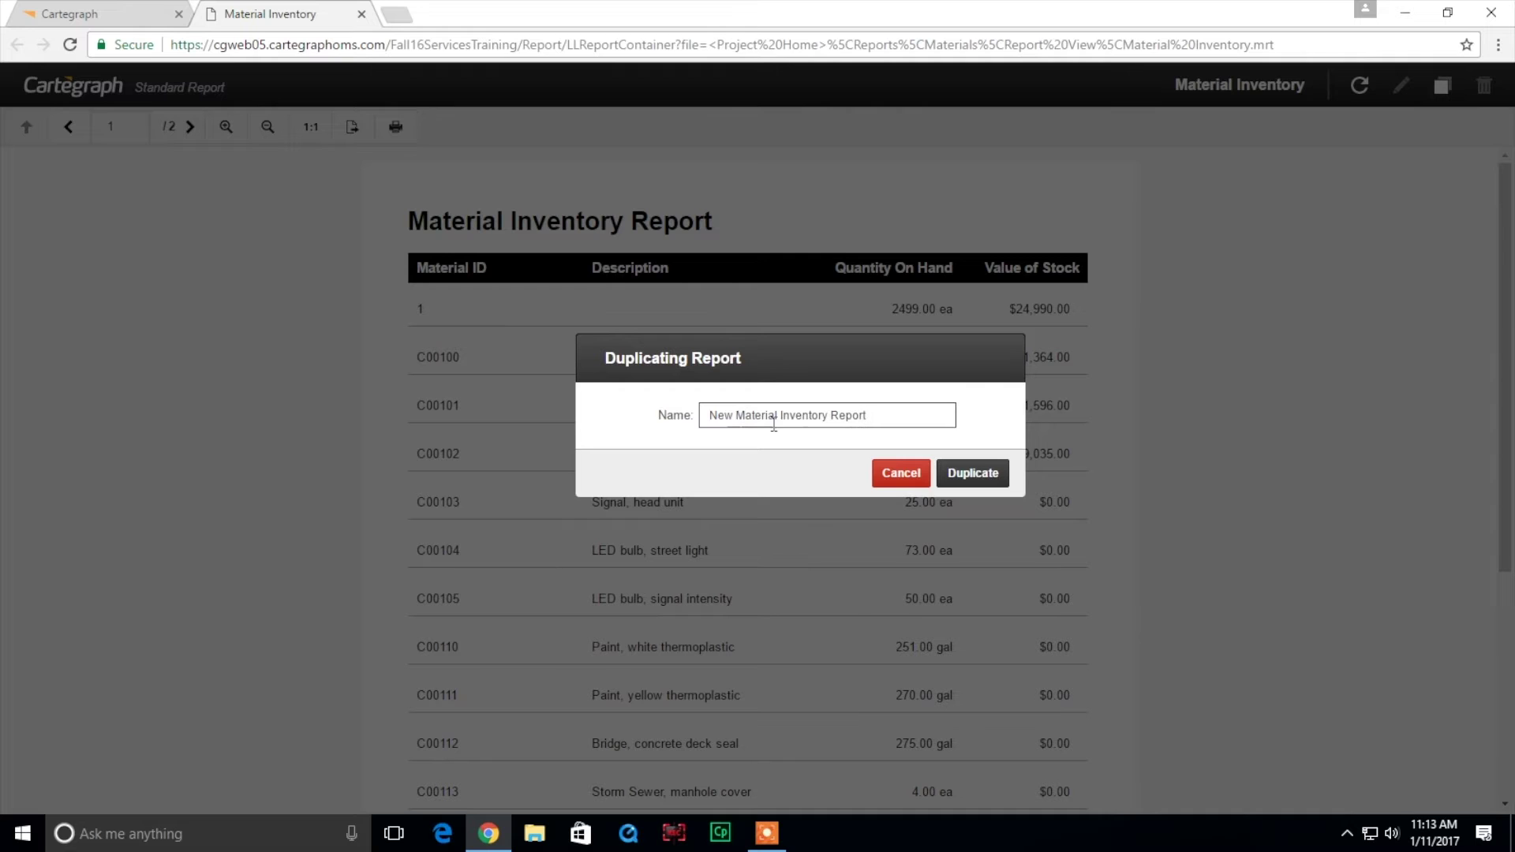
pyautogui.click(993, 477)
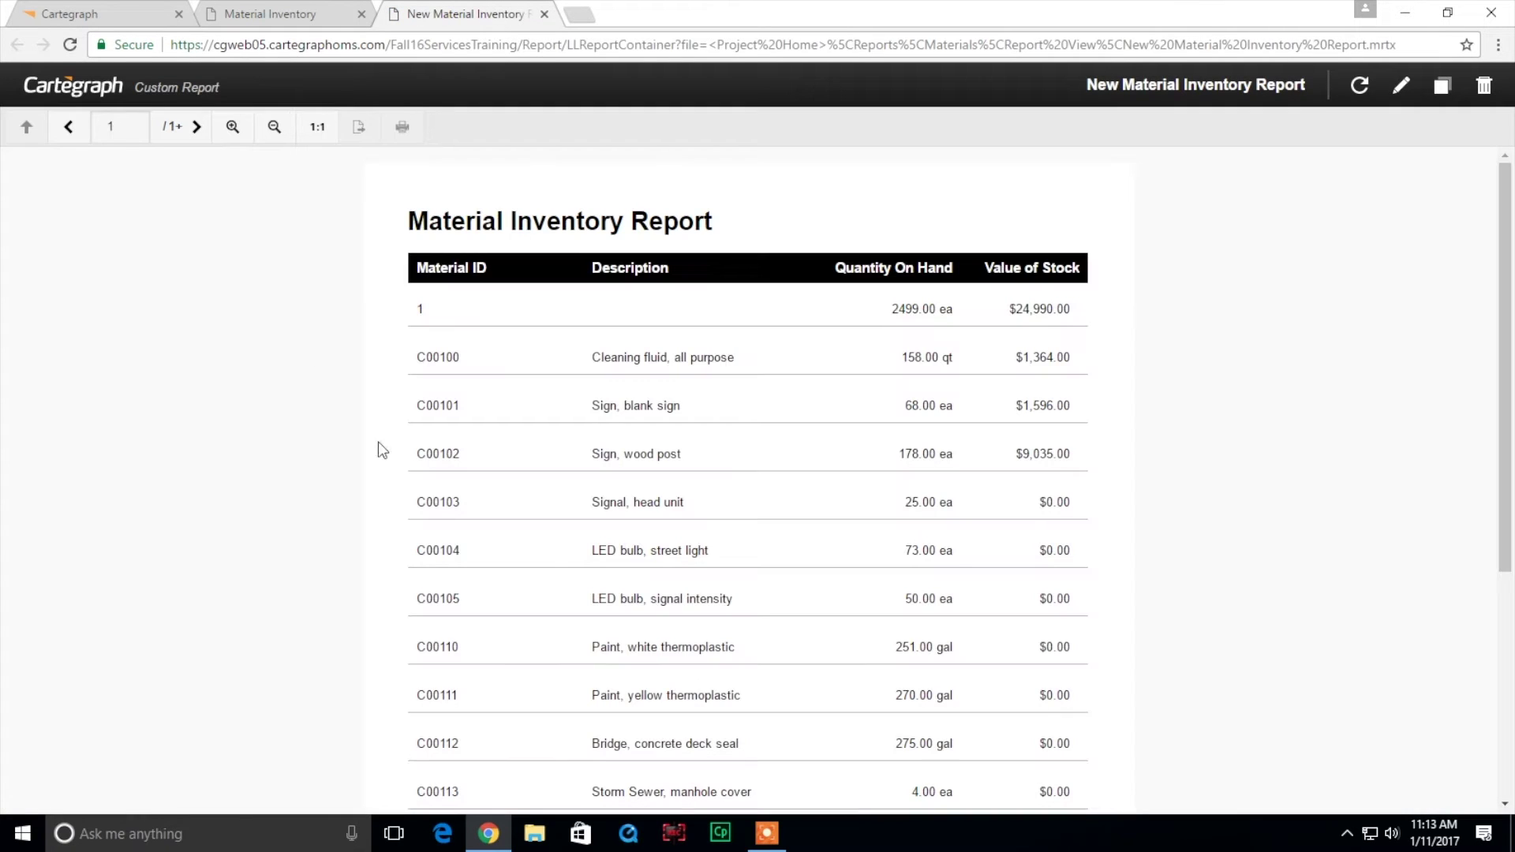
# Step: Open the duplicated report for editing and set the font color of the total sum in the group footer to Red
pyautogui.click(1404, 89)
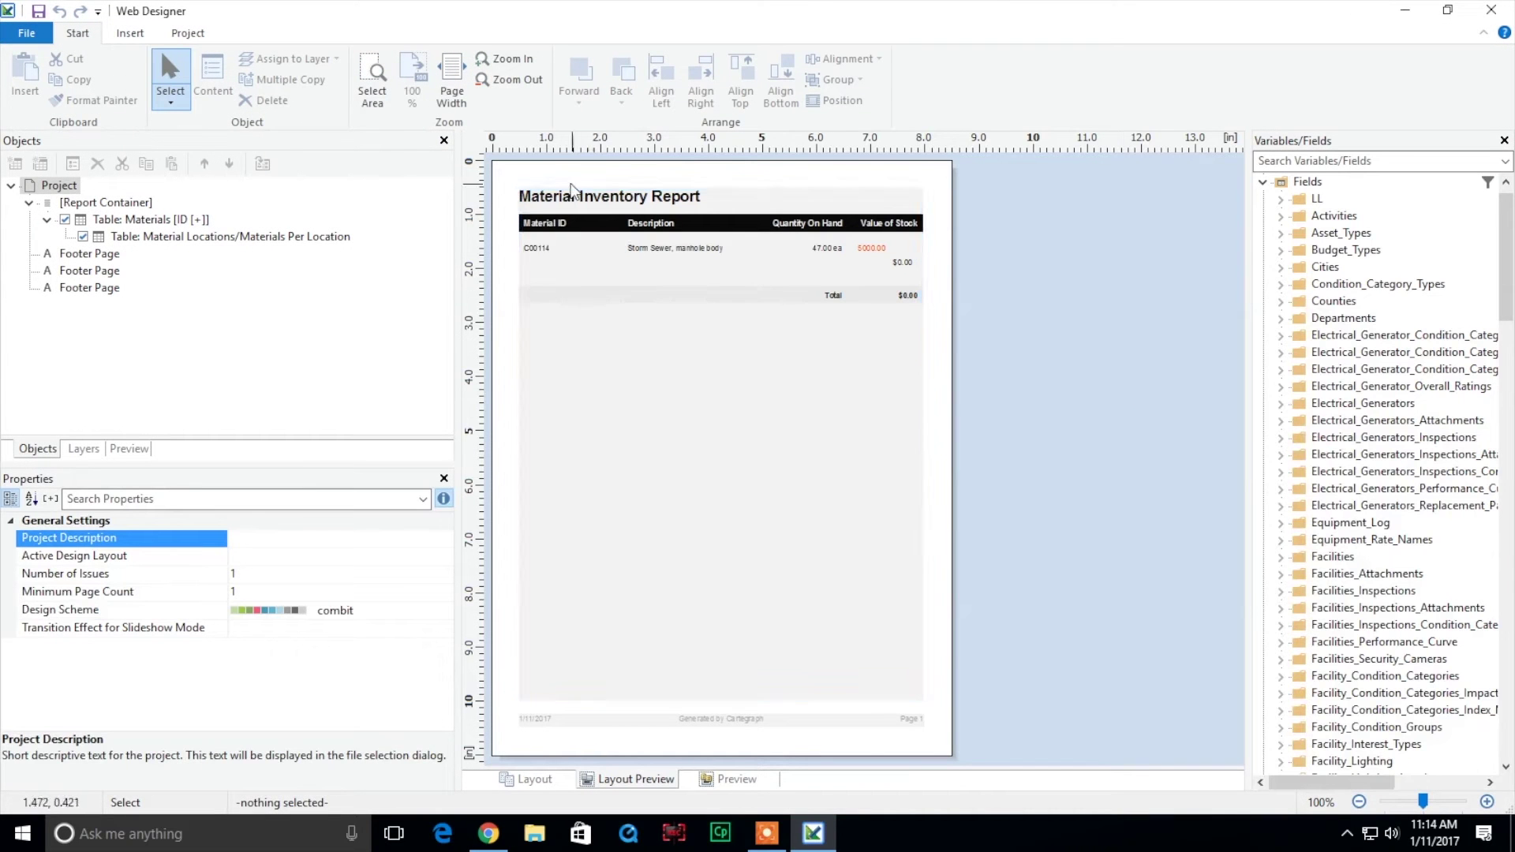
pyautogui.doubleClick(910, 300)
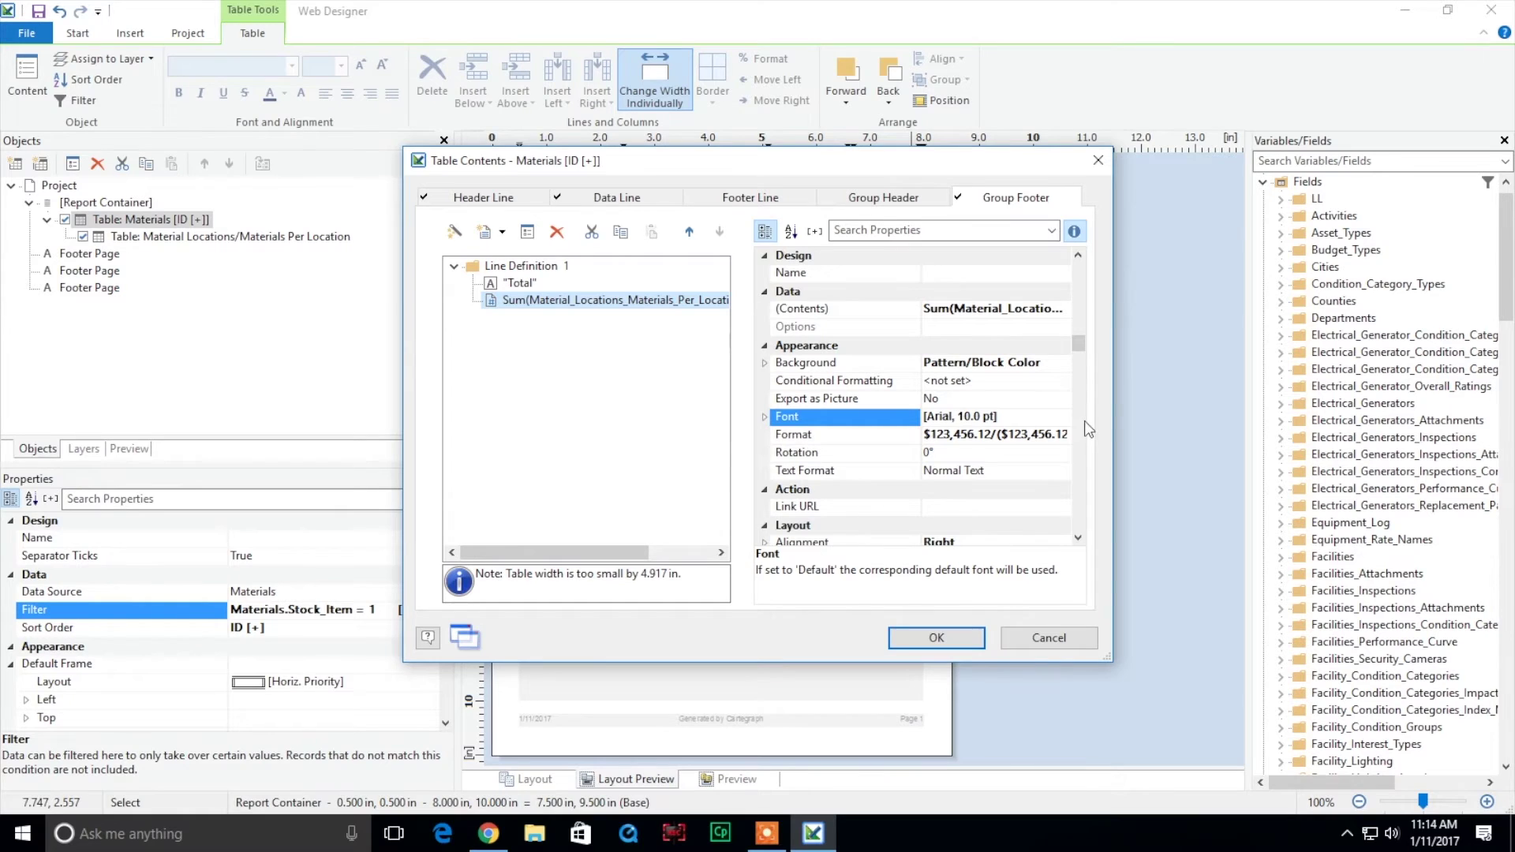
pyautogui.click(1059, 416)
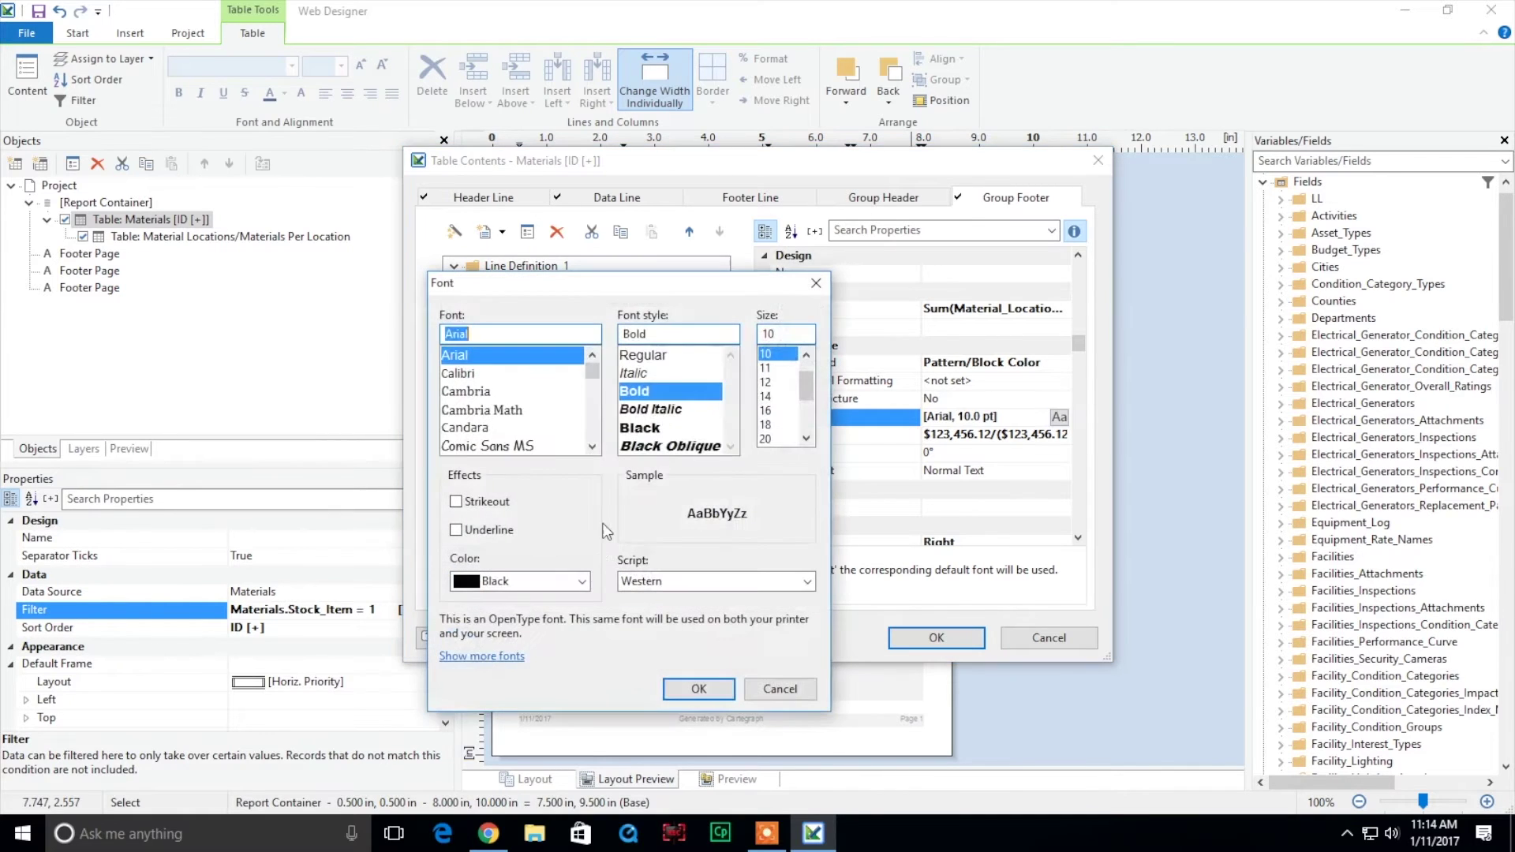
pyautogui.click(581, 581)
pyautogui.click(509, 734)
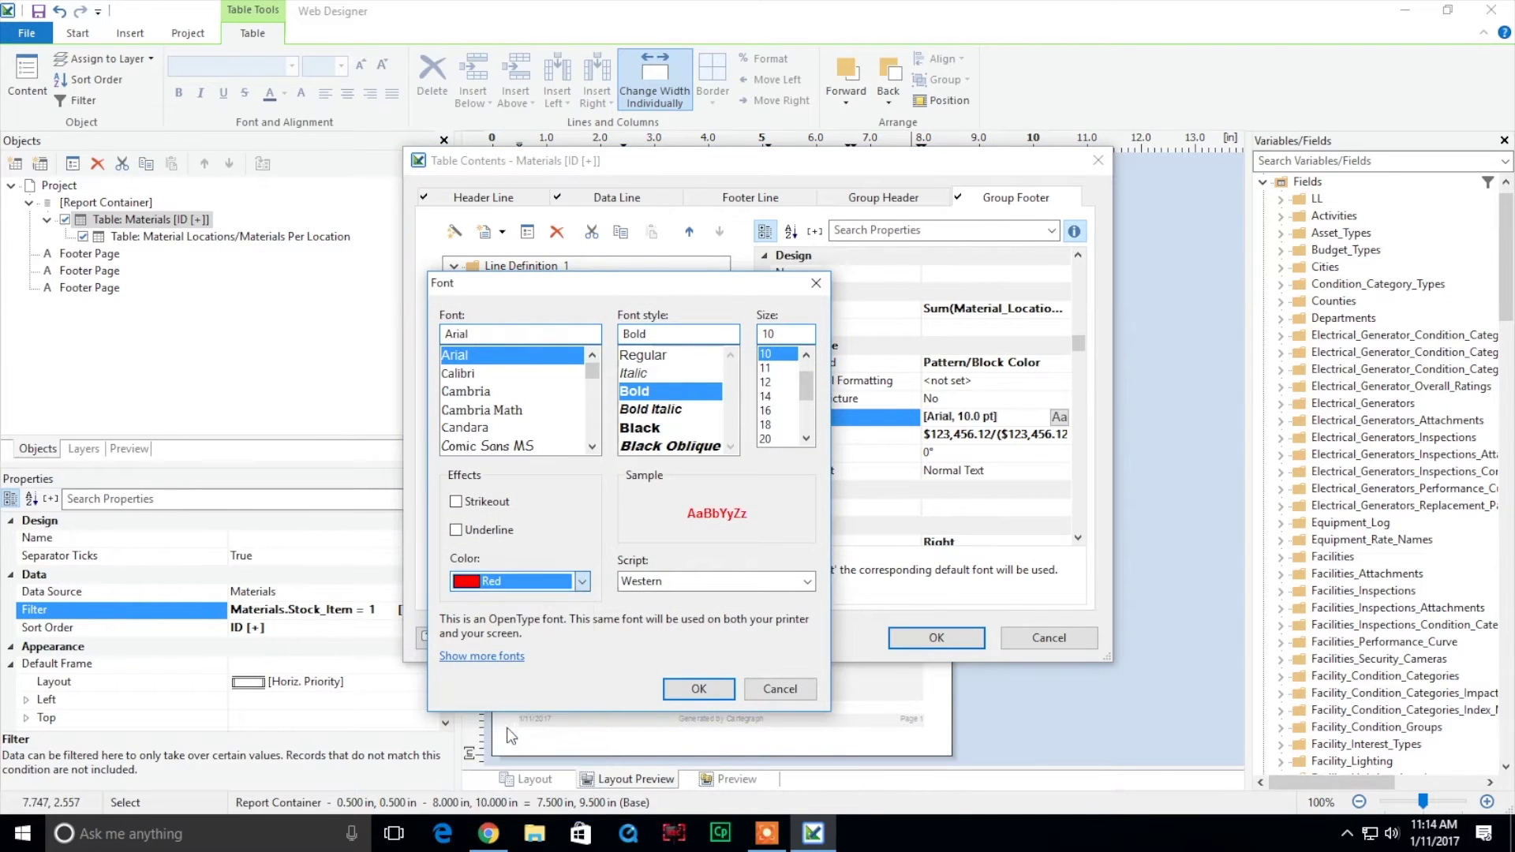
pyautogui.click(699, 689)
pyautogui.click(950, 642)
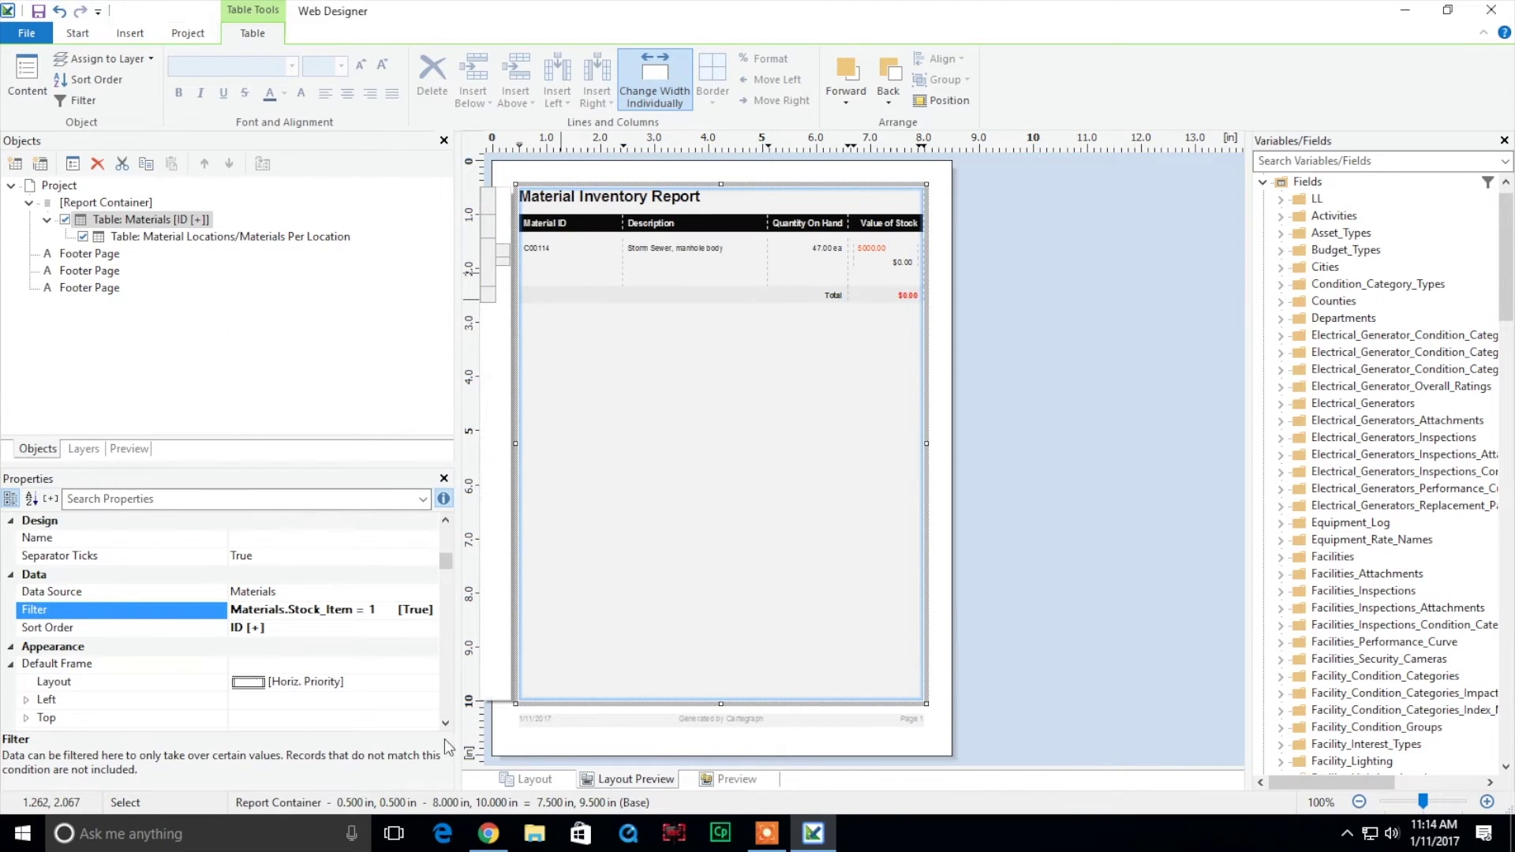
# Step: Return to the report in the browser, refresh it, and check the total on the second page
pyautogui.click(488, 833)
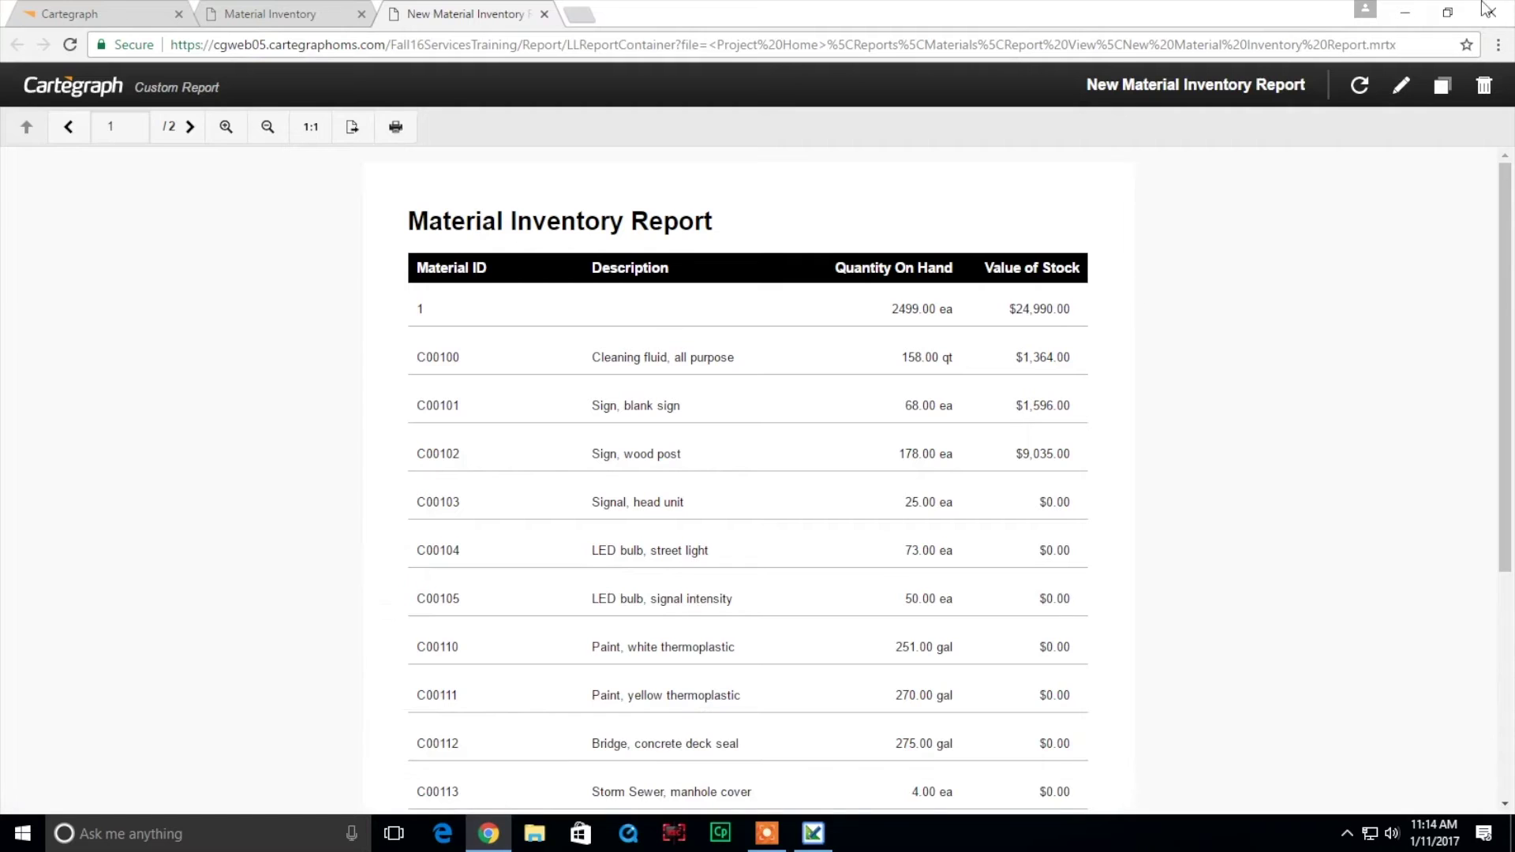
pyautogui.click(1364, 91)
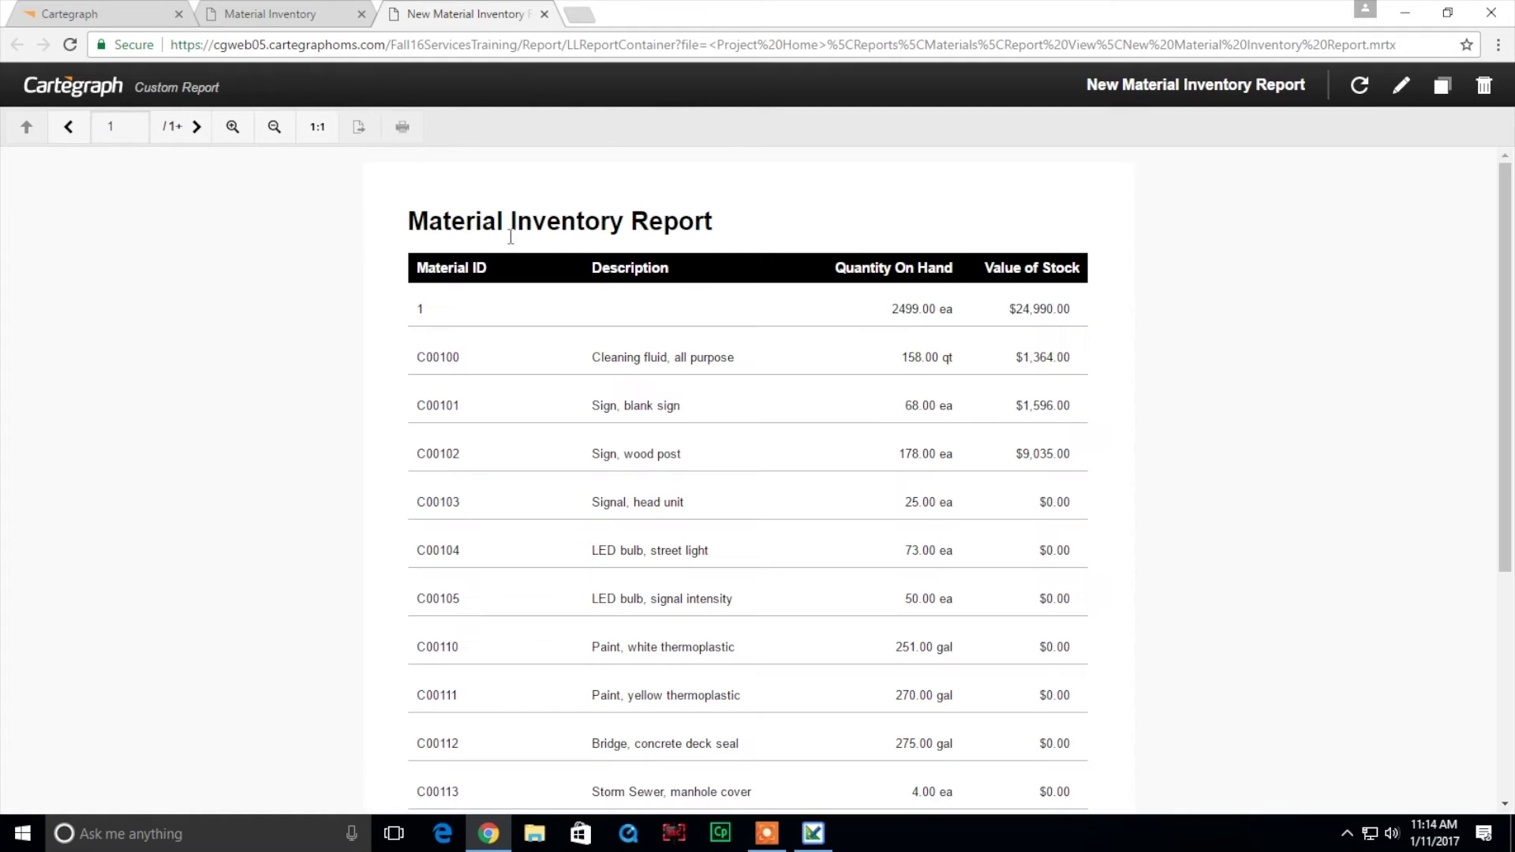
pyautogui.click(196, 127)
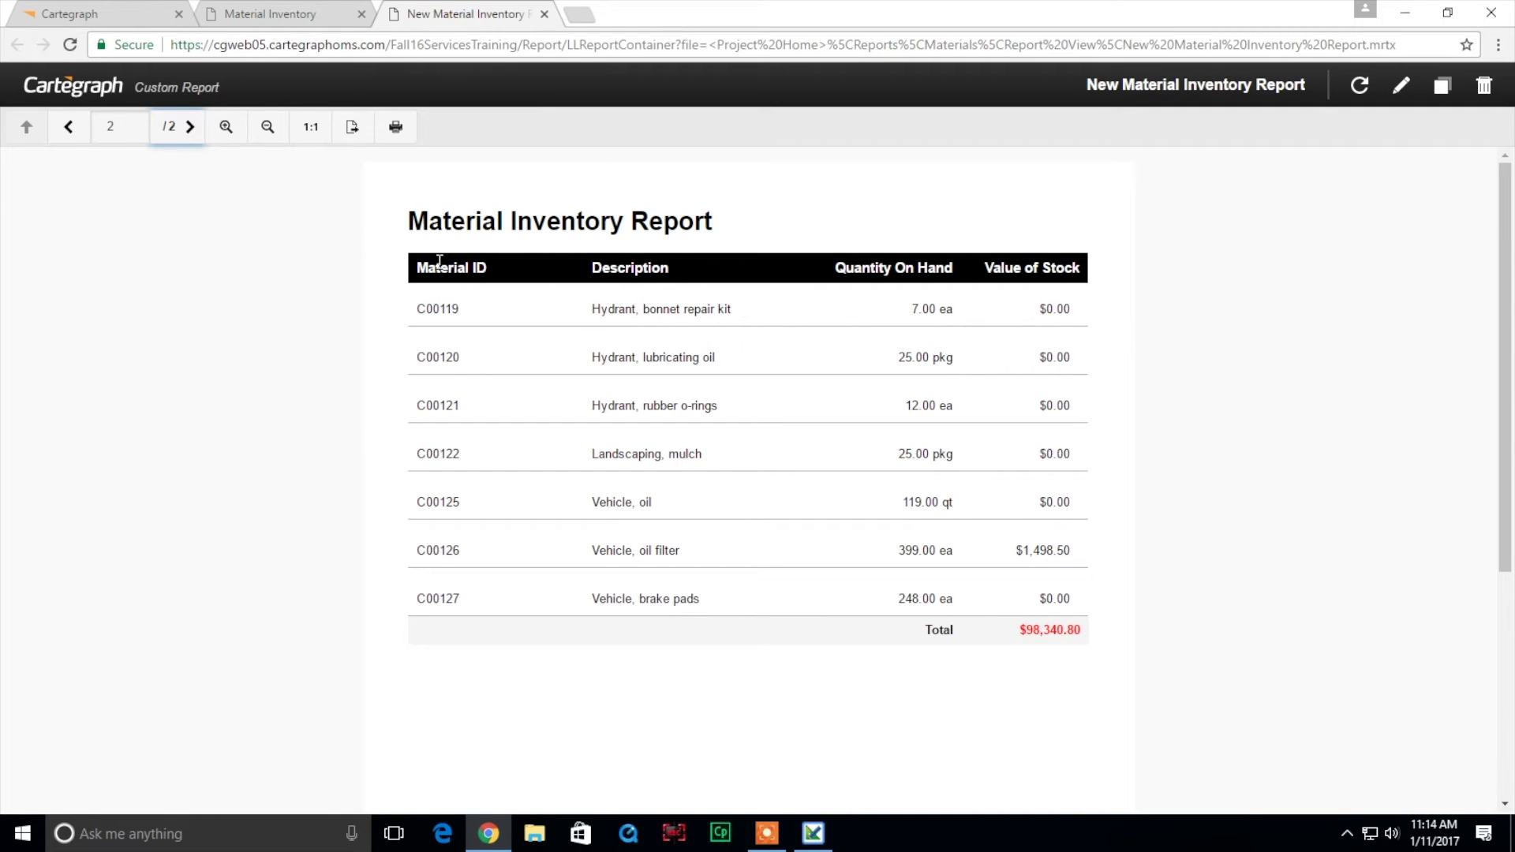
# Step: Create a new report of type Material named "Material Information" with multiple records on each page
pyautogui.click(120, 13)
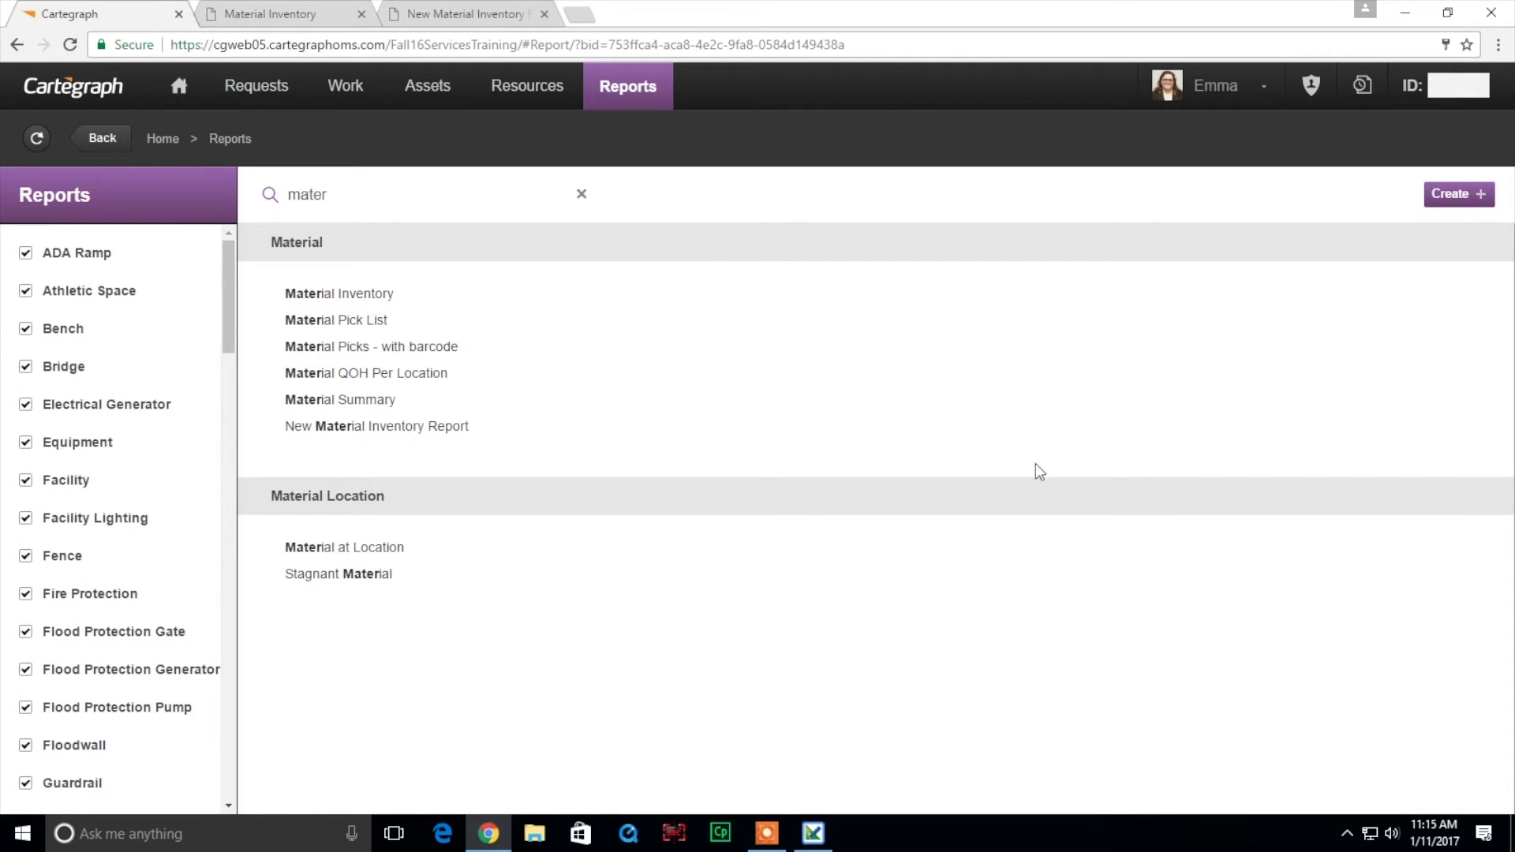
pyautogui.click(1468, 195)
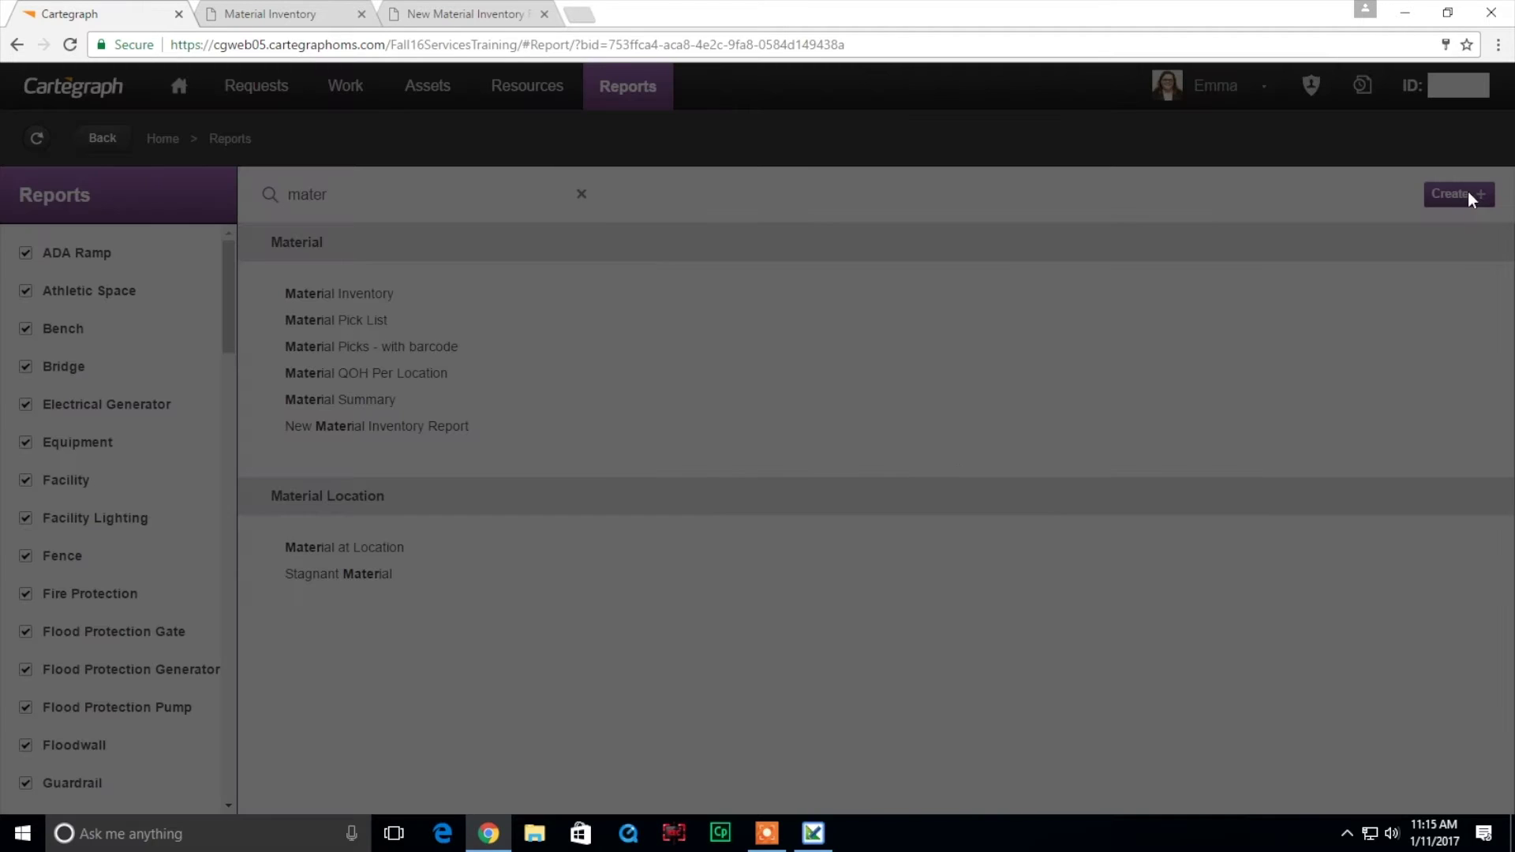
pyautogui.click(951, 425)
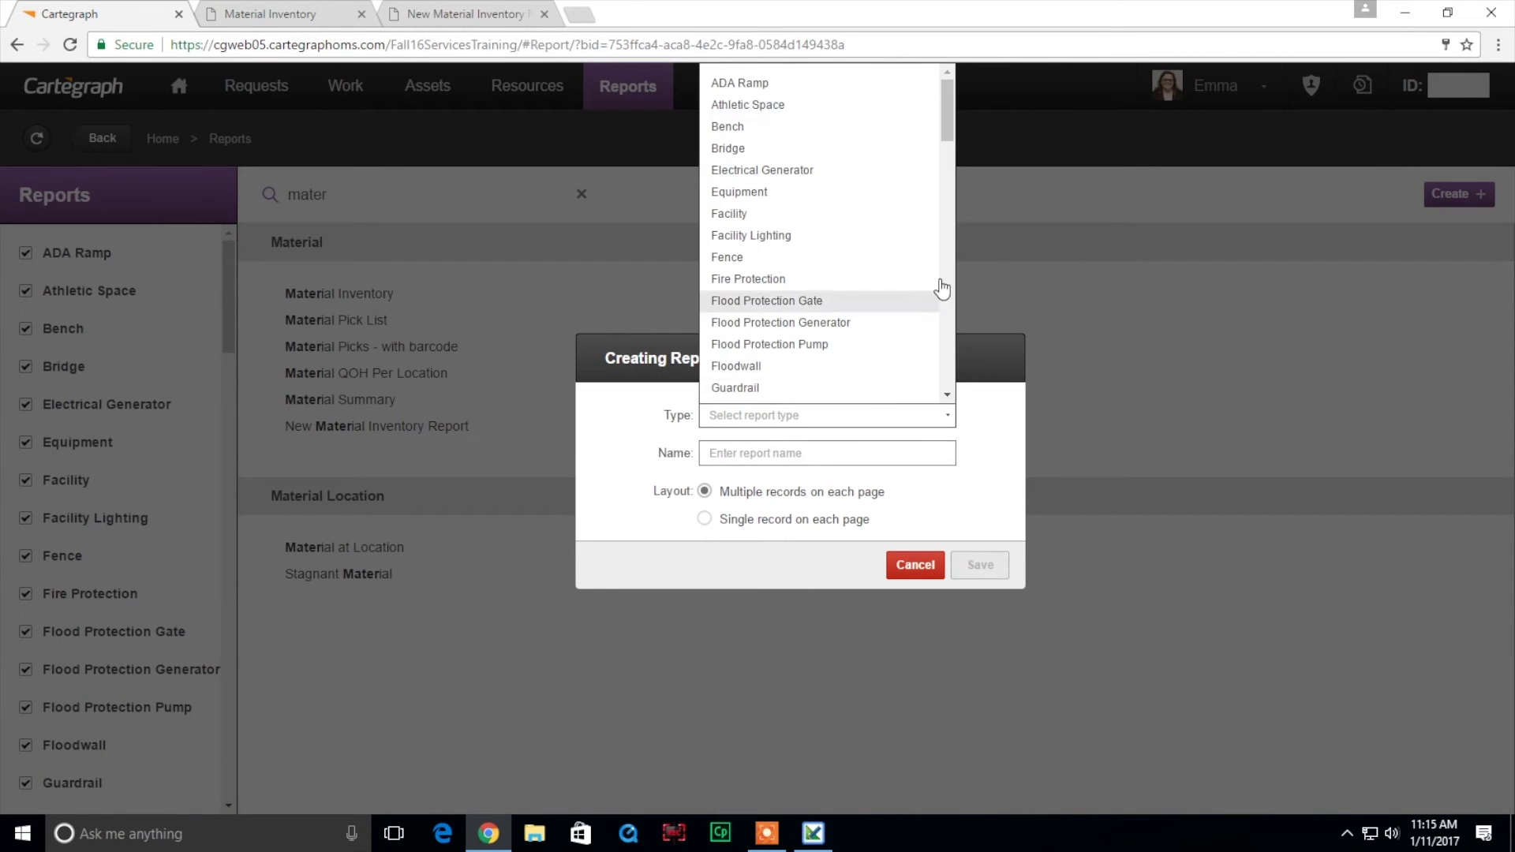
pyautogui.moveTo(947, 118); pyautogui.dragTo(950, 186)
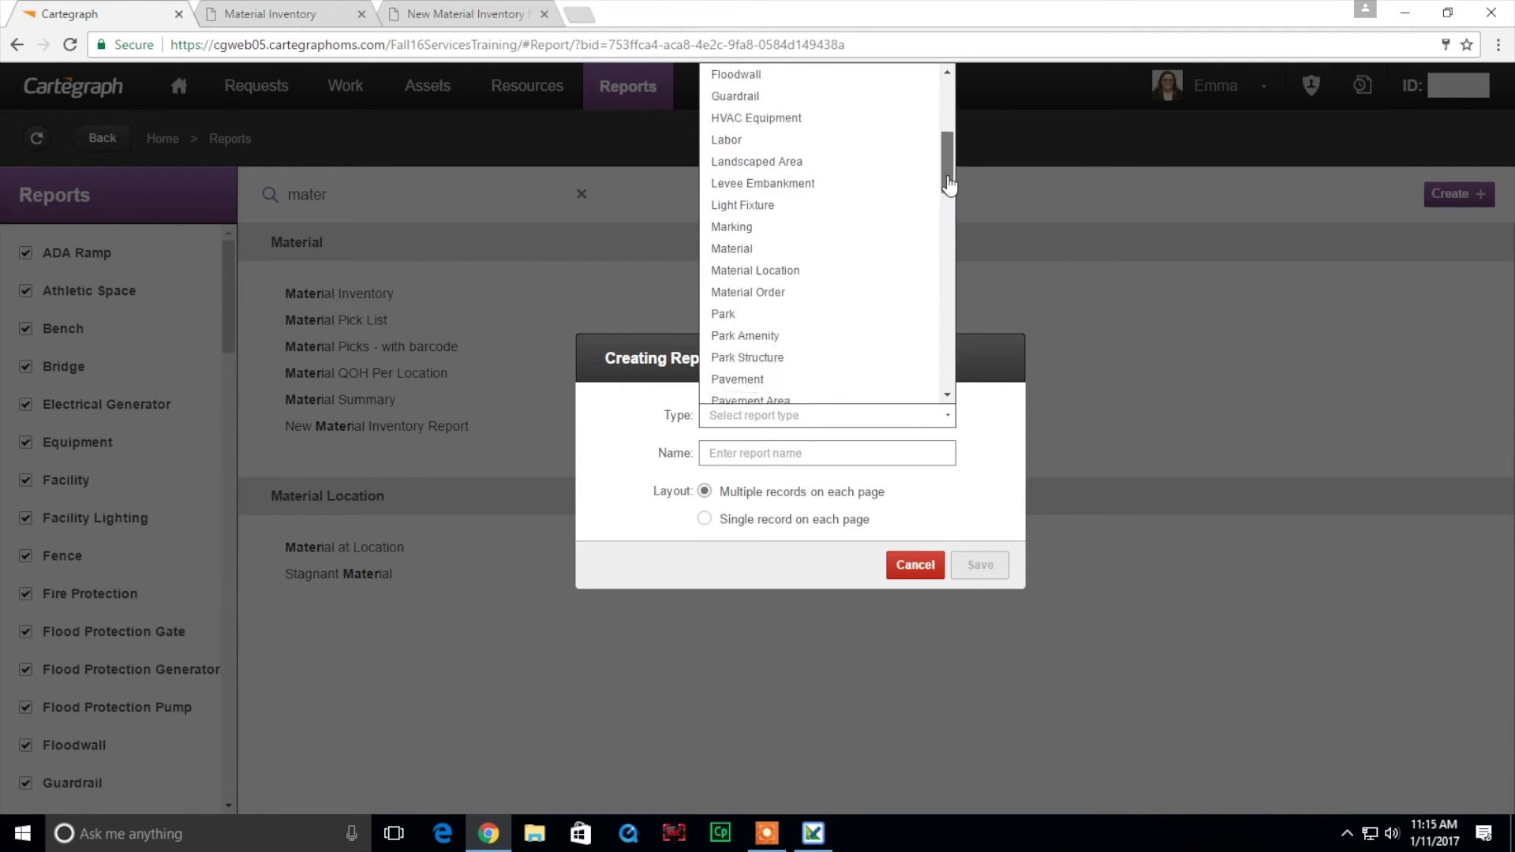
pyautogui.click(735, 245)
pyautogui.click(761, 456)
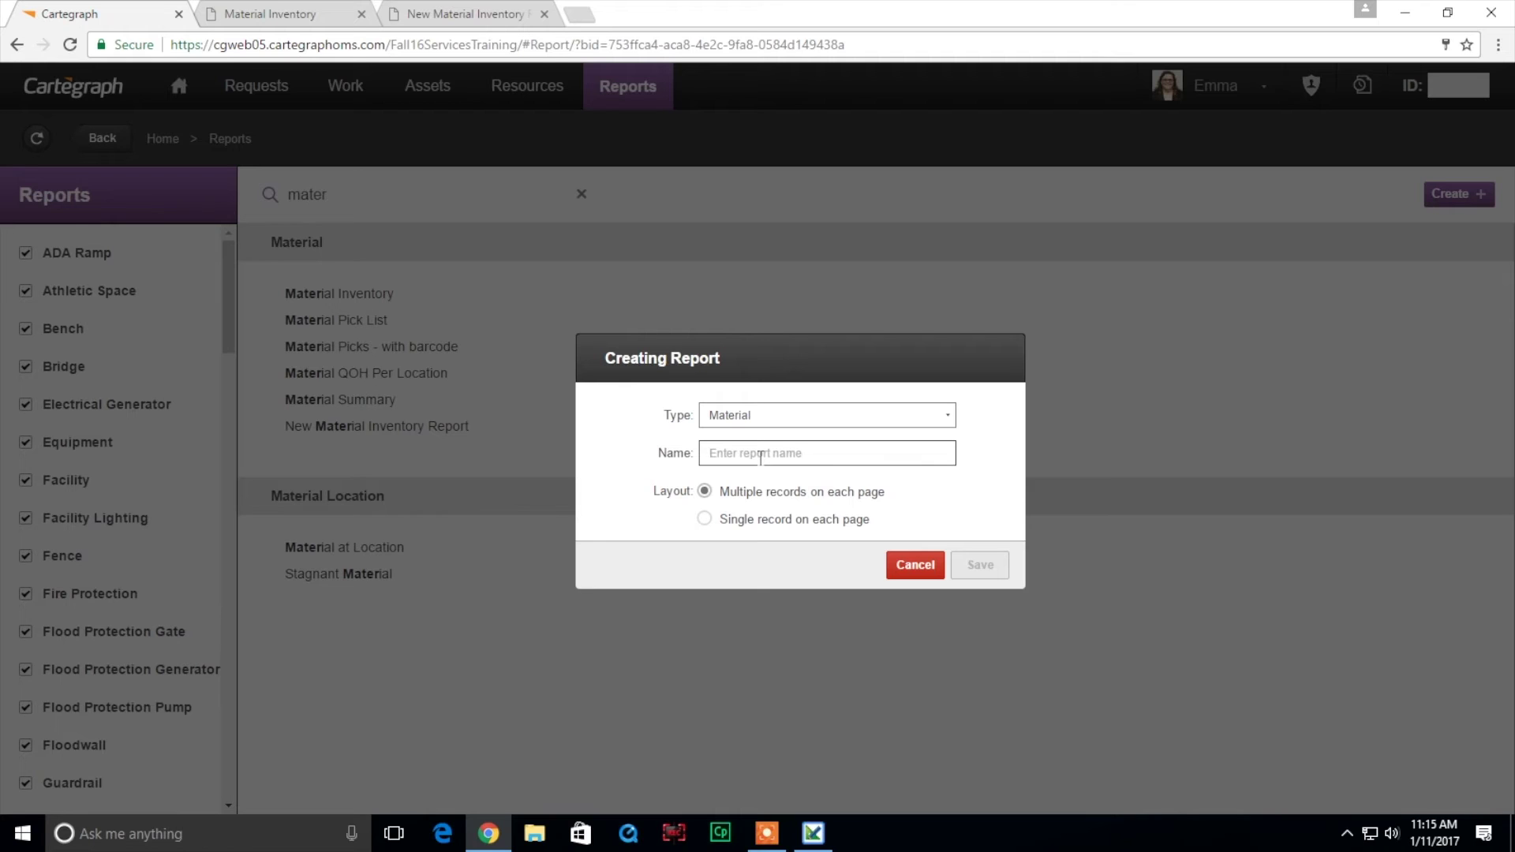
pyautogui.write('Material Information')
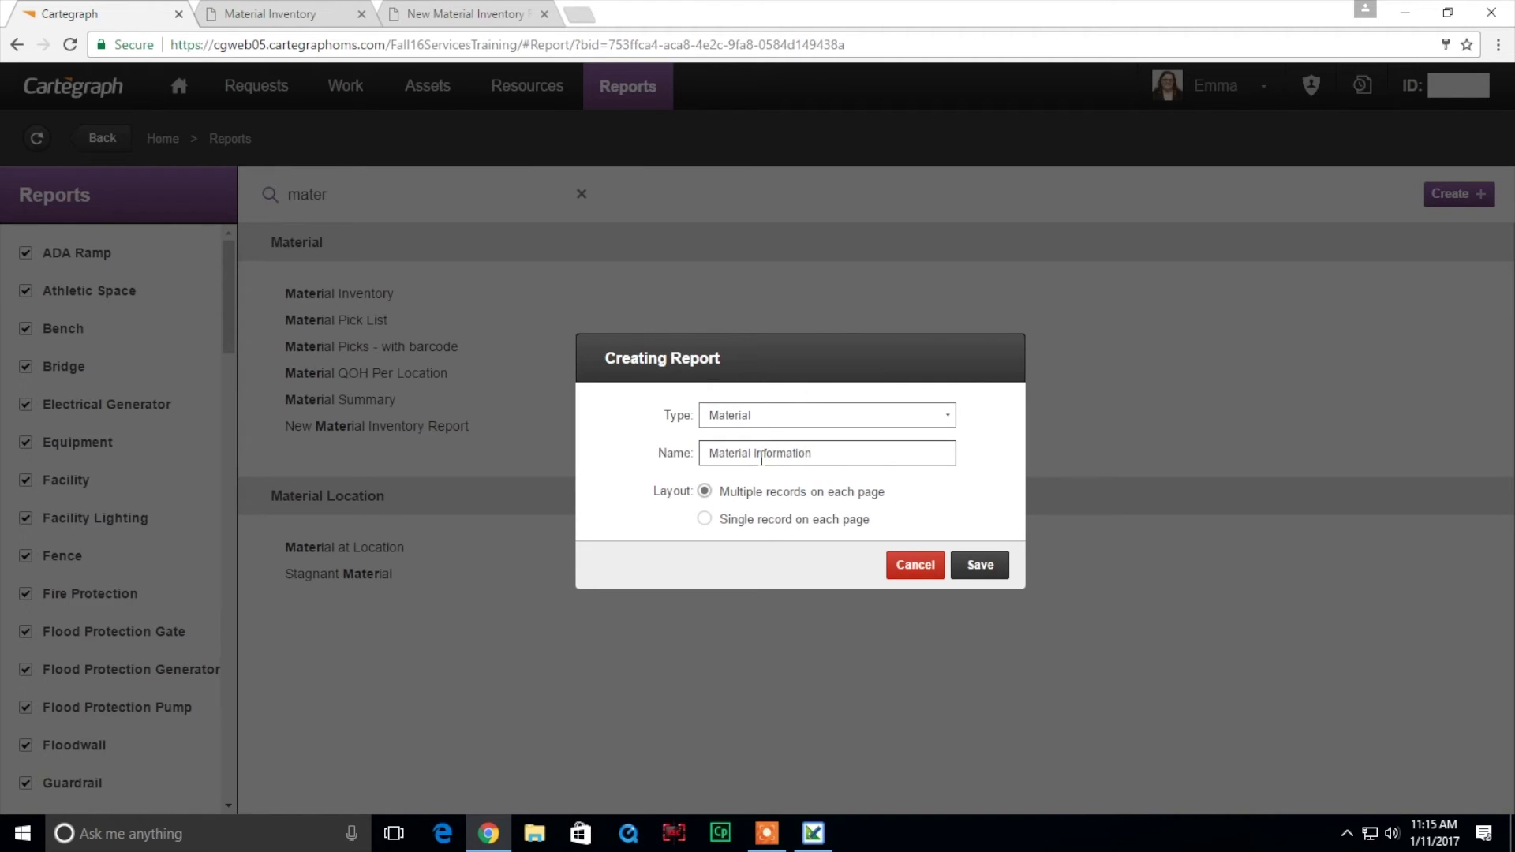
pyautogui.click(992, 569)
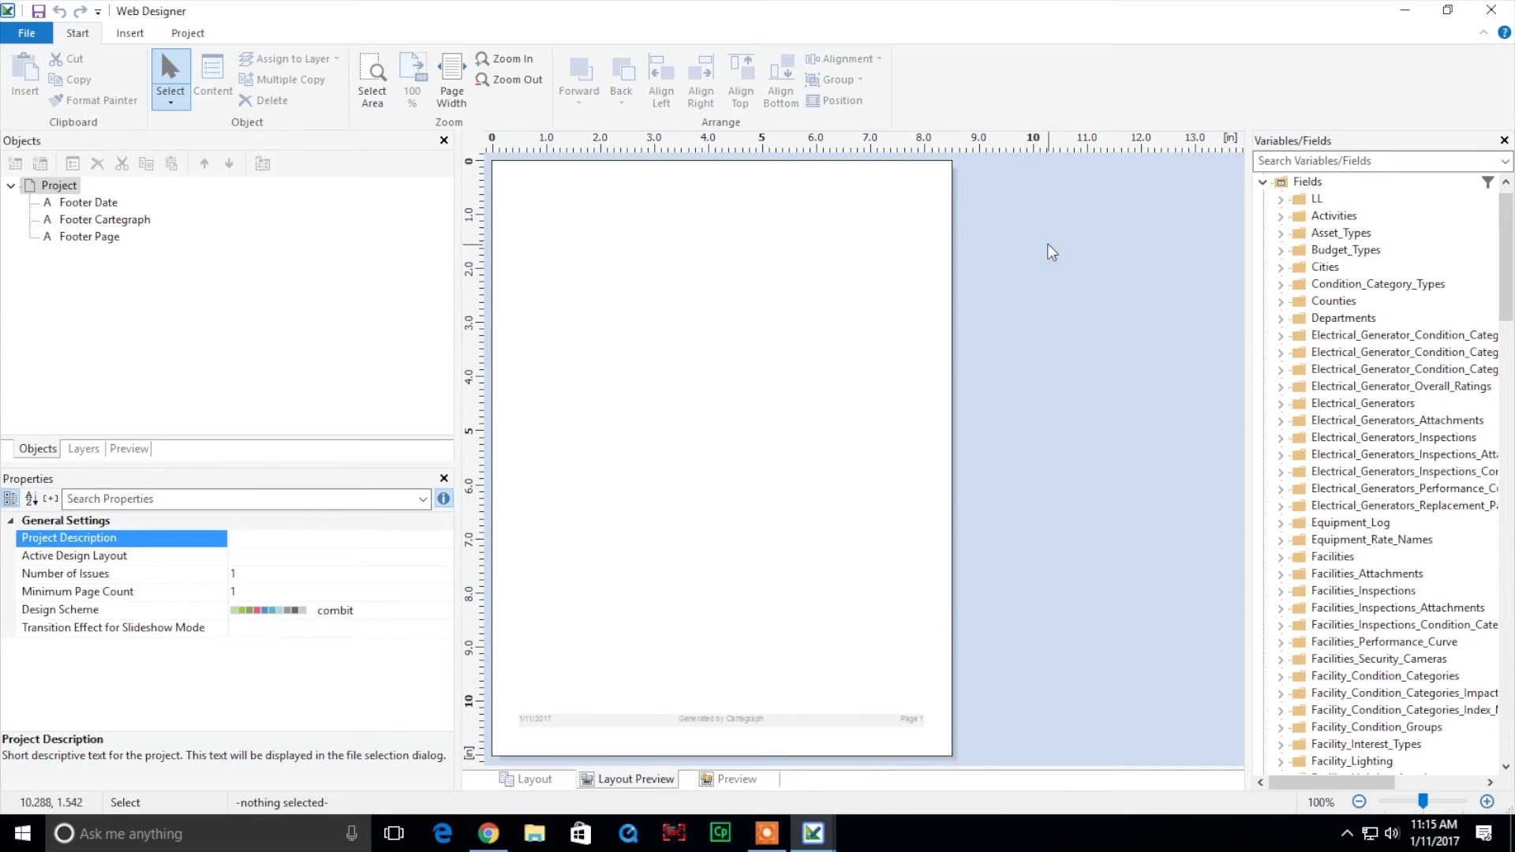
# Step: Insert a text object about 4.75 by 1.4 in at the page's upper left containing "Material information"
pyautogui.click(131, 34)
pyautogui.click(43, 83)
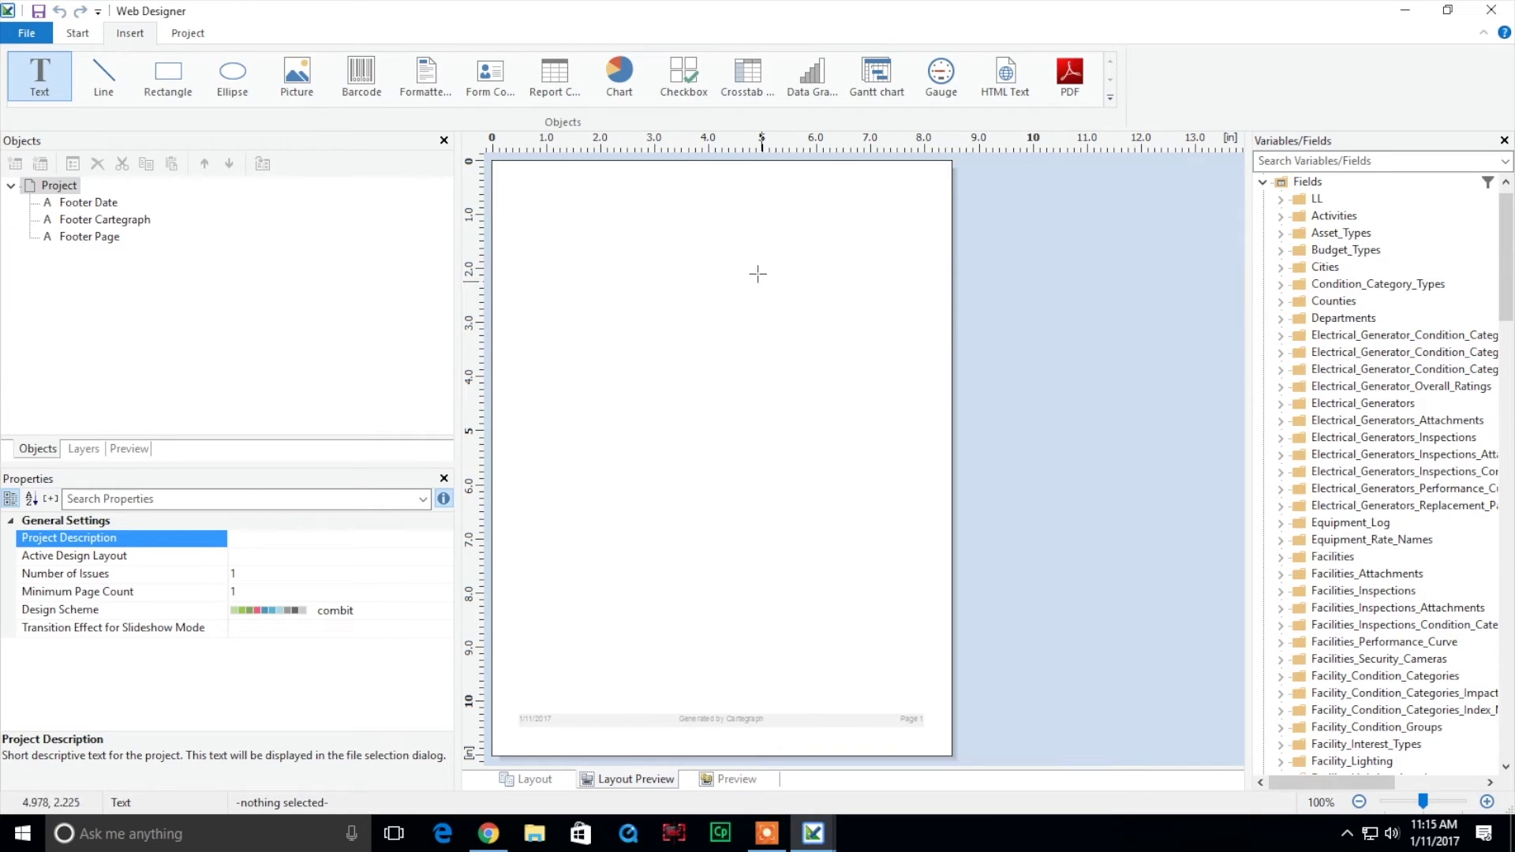
pyautogui.moveTo(514, 189); pyautogui.dragTo(770, 264)
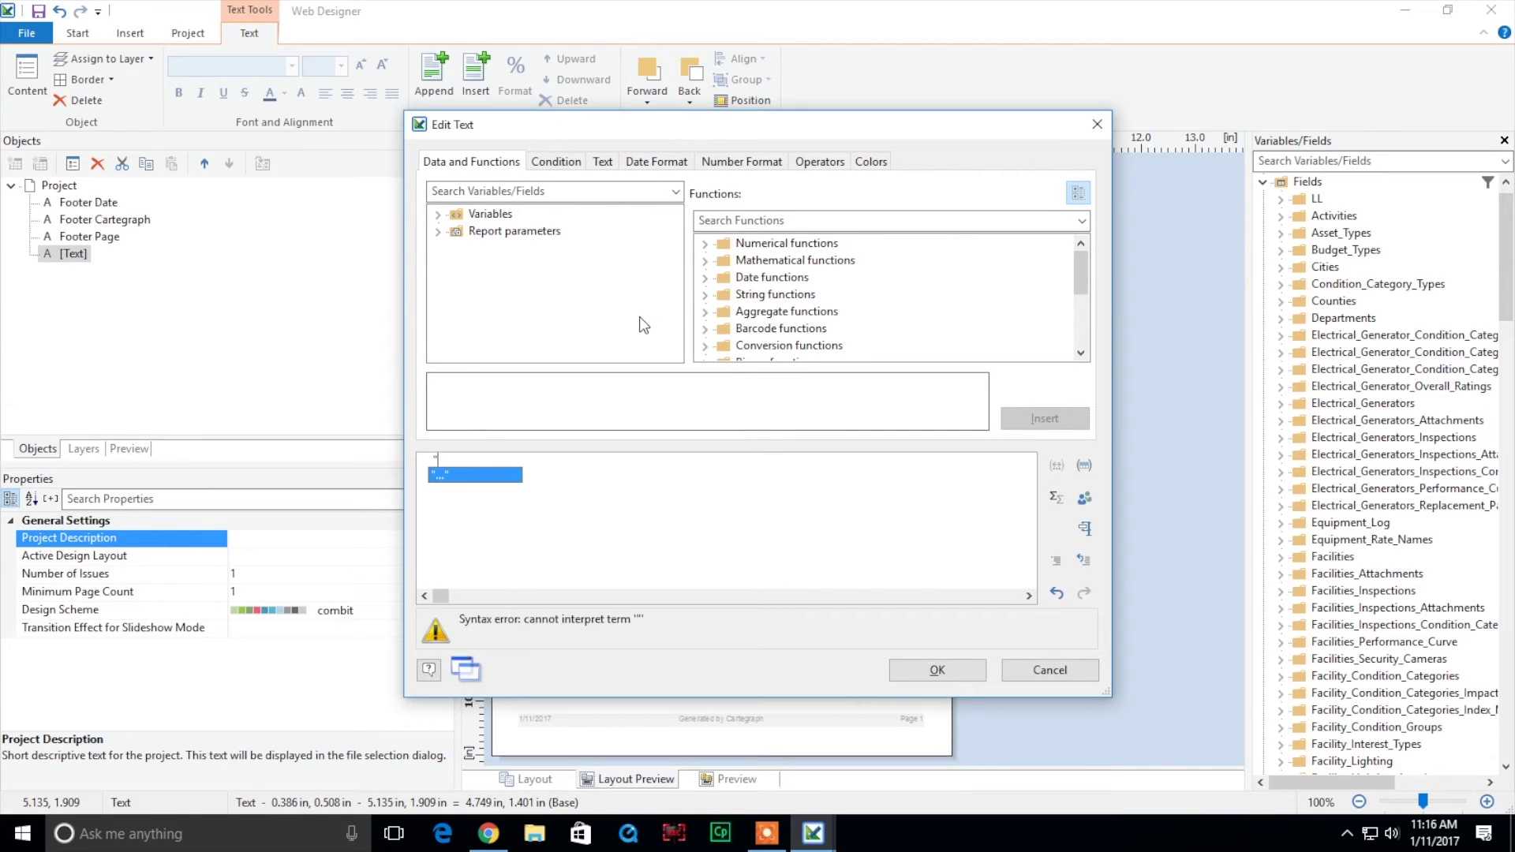
pyautogui.write('Materi')
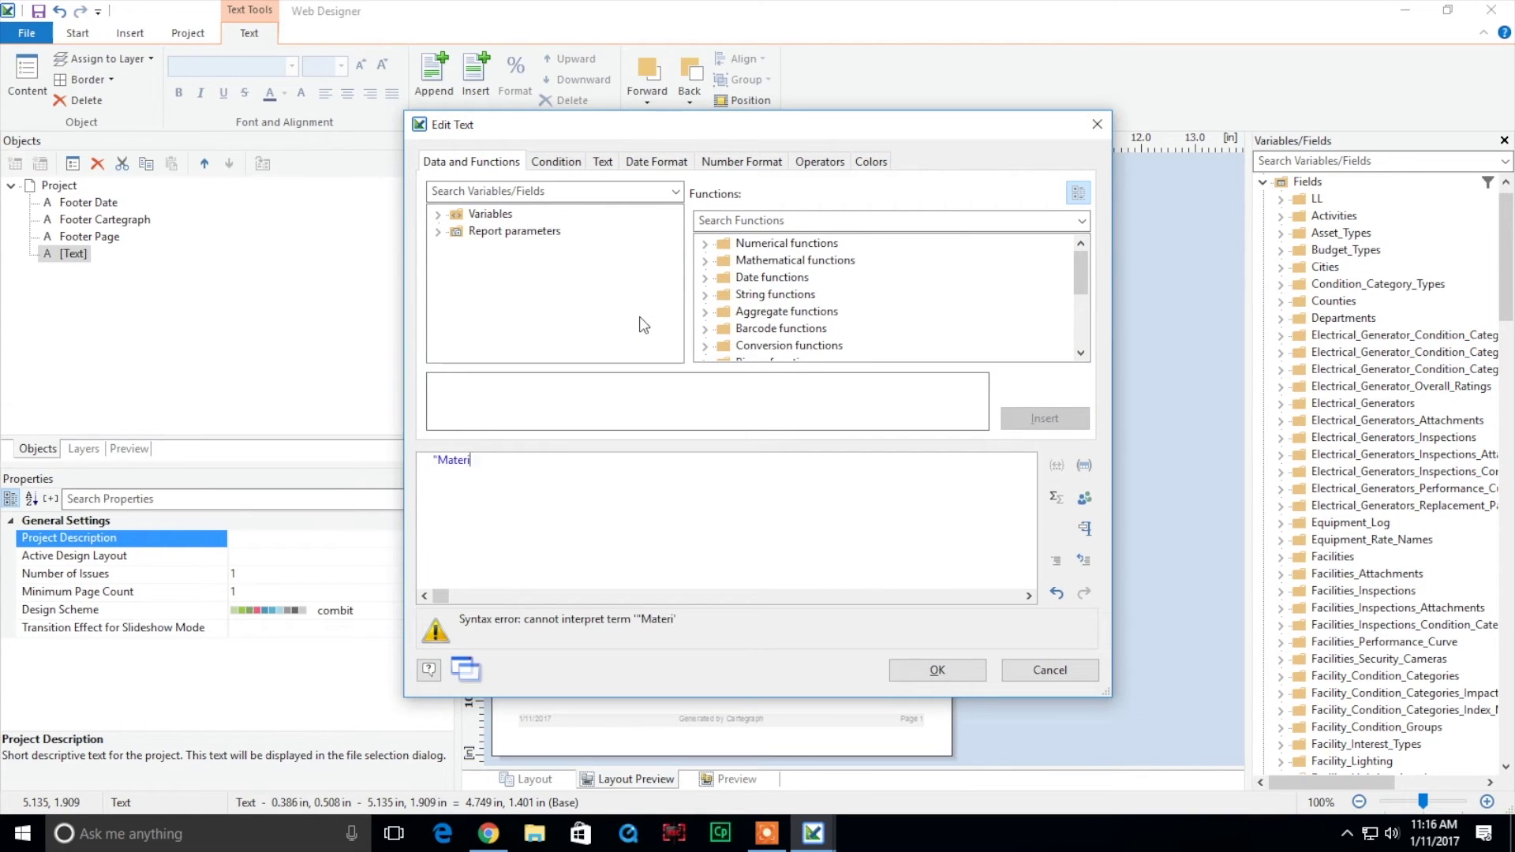
pyautogui.write('al information"')
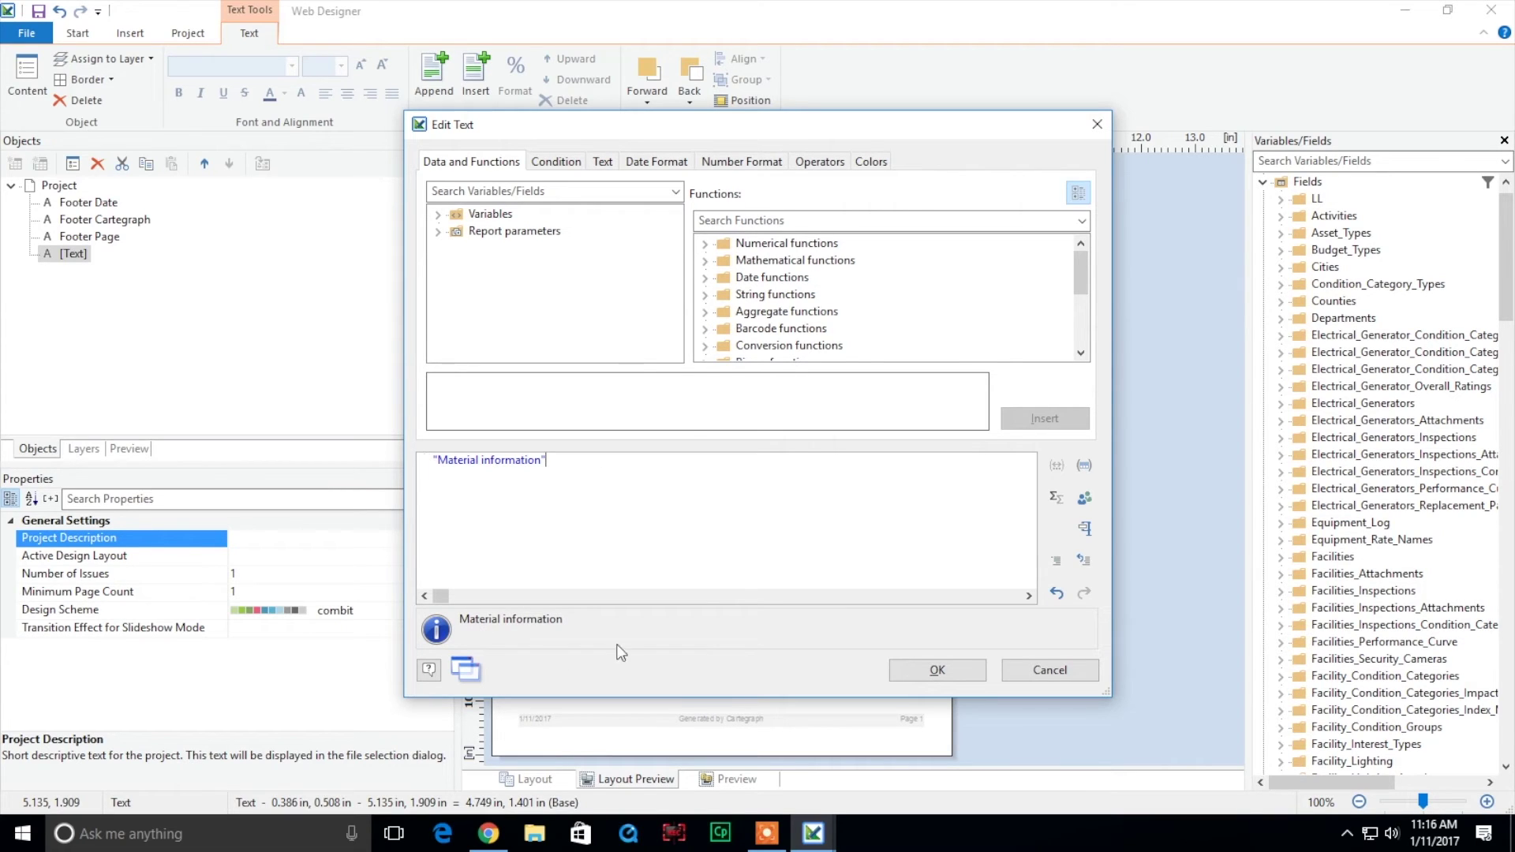
pyautogui.click(912, 670)
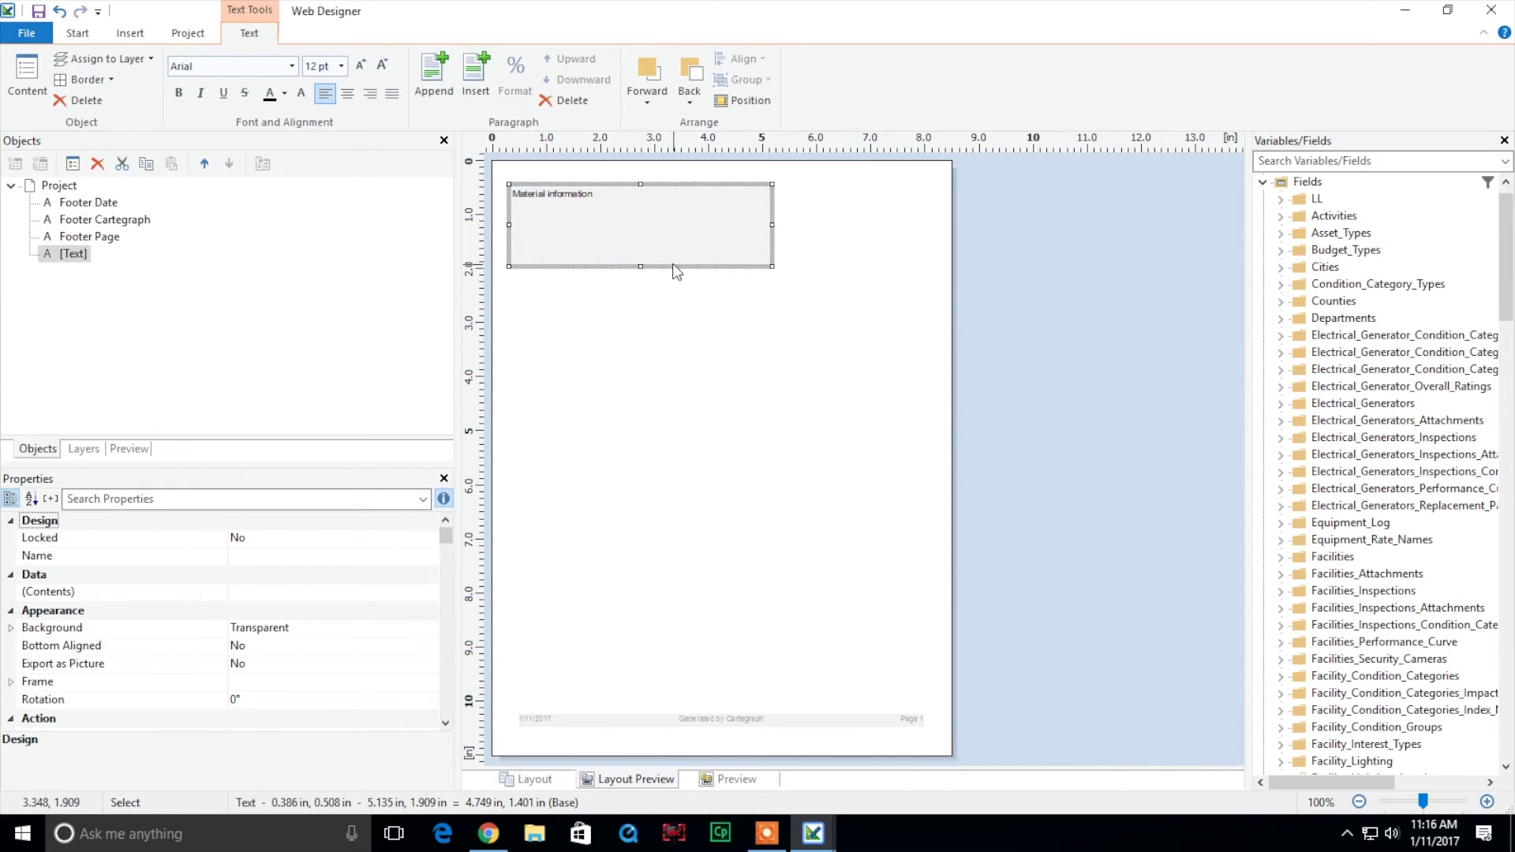
# Step: Format the title text as centered 18 pt and shorten its box to about 0.72 in high
pyautogui.moveTo(640, 267); pyautogui.dragTo(641, 247)
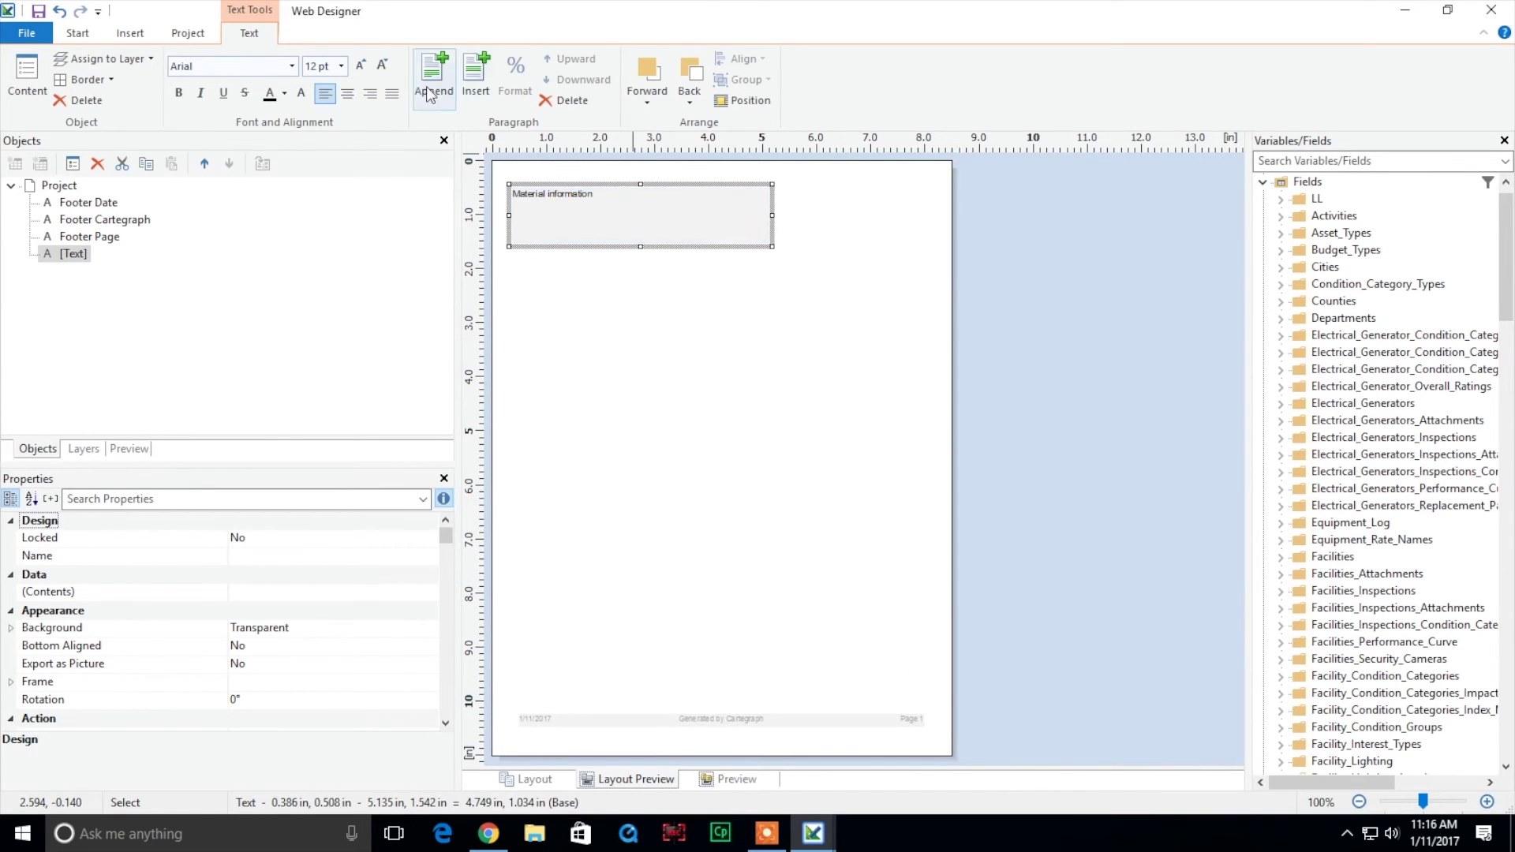
pyautogui.click(384, 70)
pyautogui.click(383, 70)
pyautogui.click(358, 73)
pyautogui.click(358, 73)
pyautogui.click(359, 73)
pyautogui.click(359, 74)
pyautogui.click(358, 74)
pyautogui.click(347, 94)
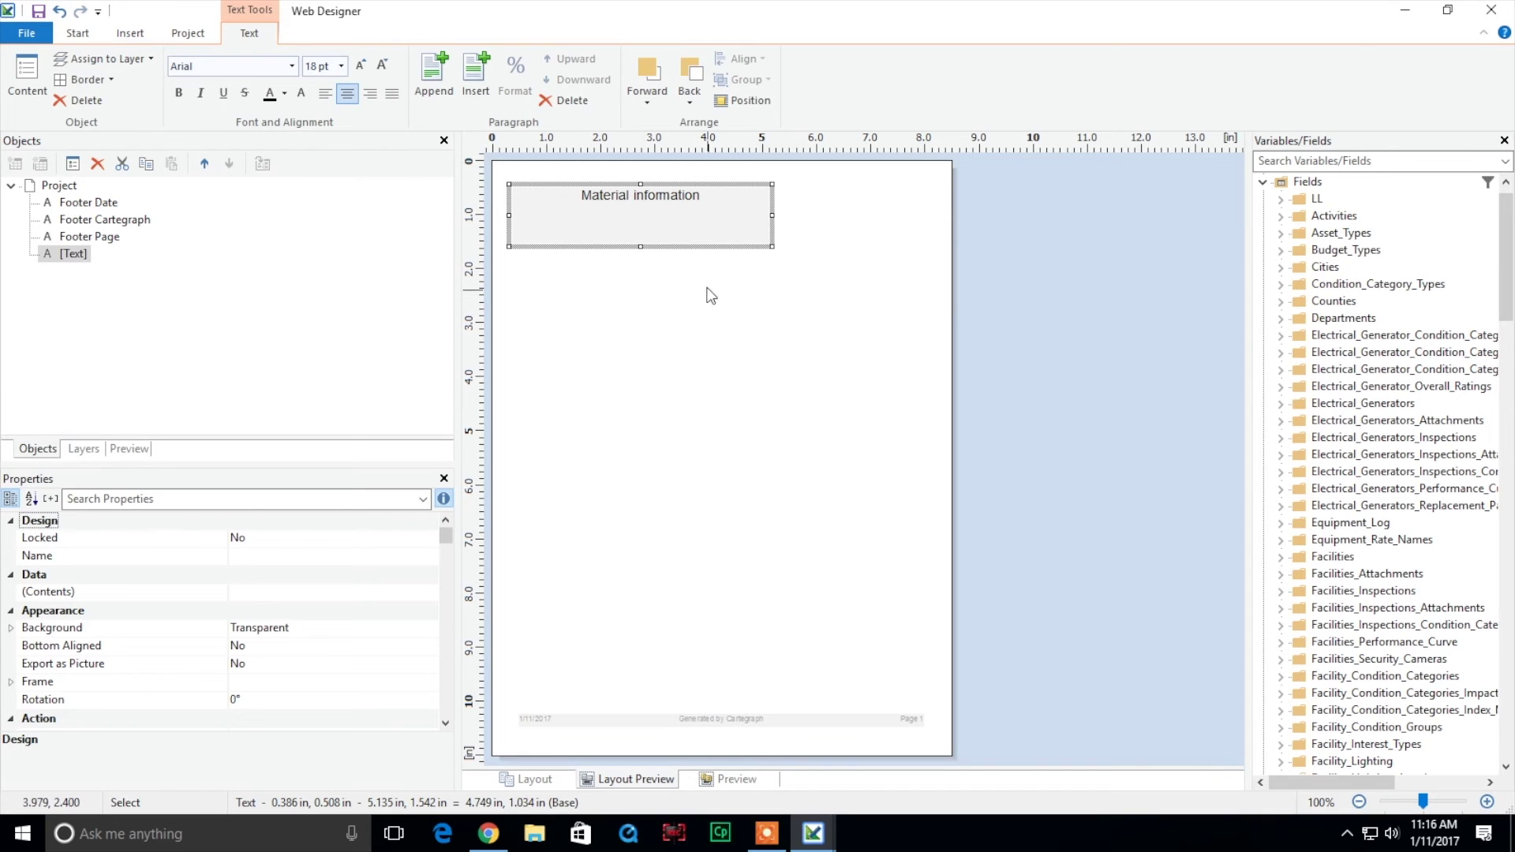
pyautogui.moveTo(638, 243); pyautogui.dragTo(638, 229)
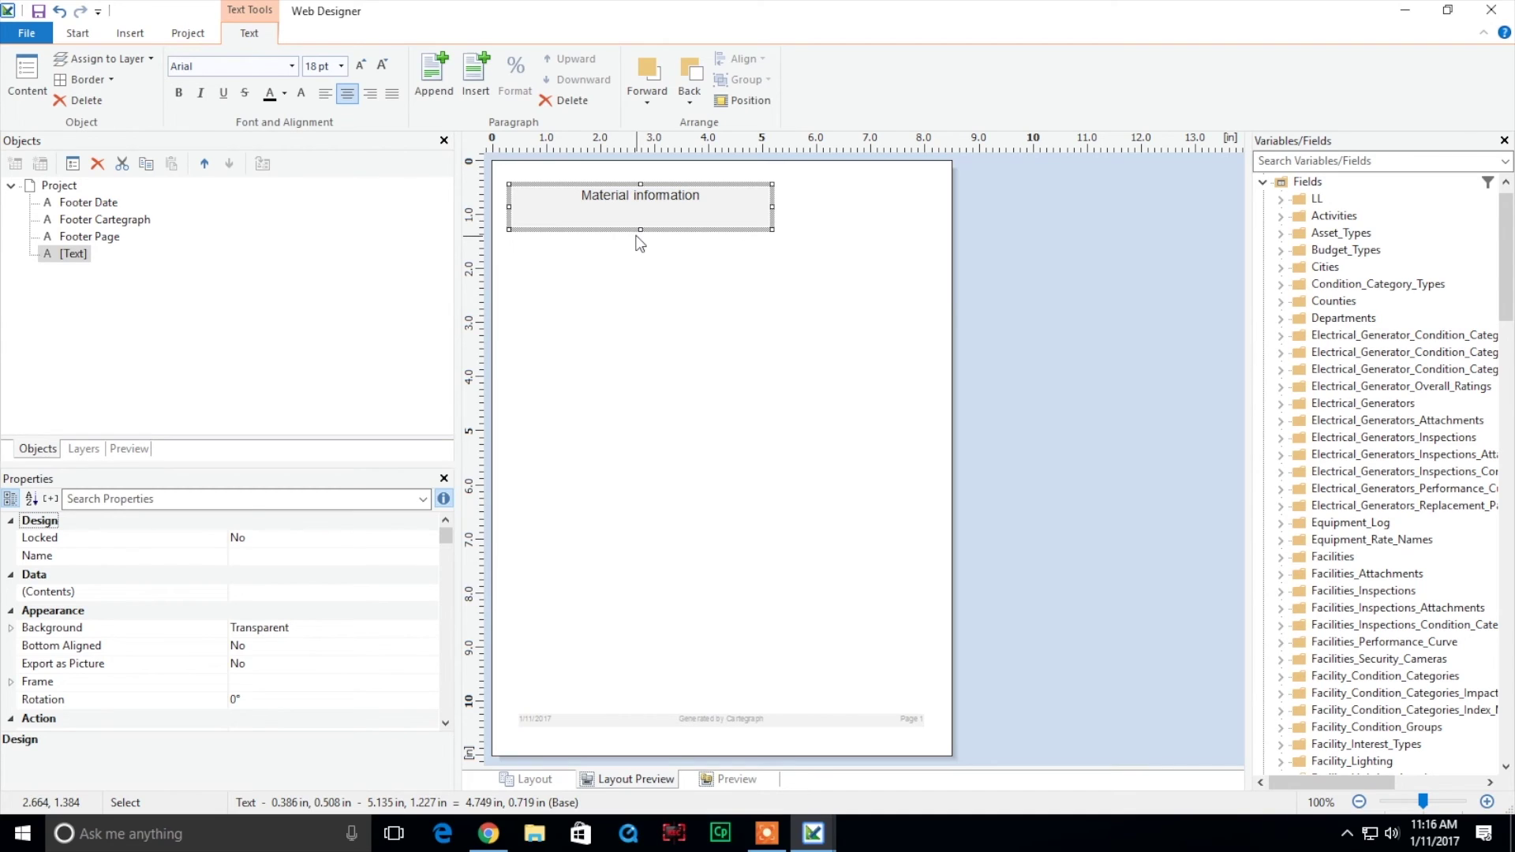
# Step: Insert a report container about 7.56 by 8.29 in below the title, holding a table with Materials as its source
pyautogui.click(126, 36)
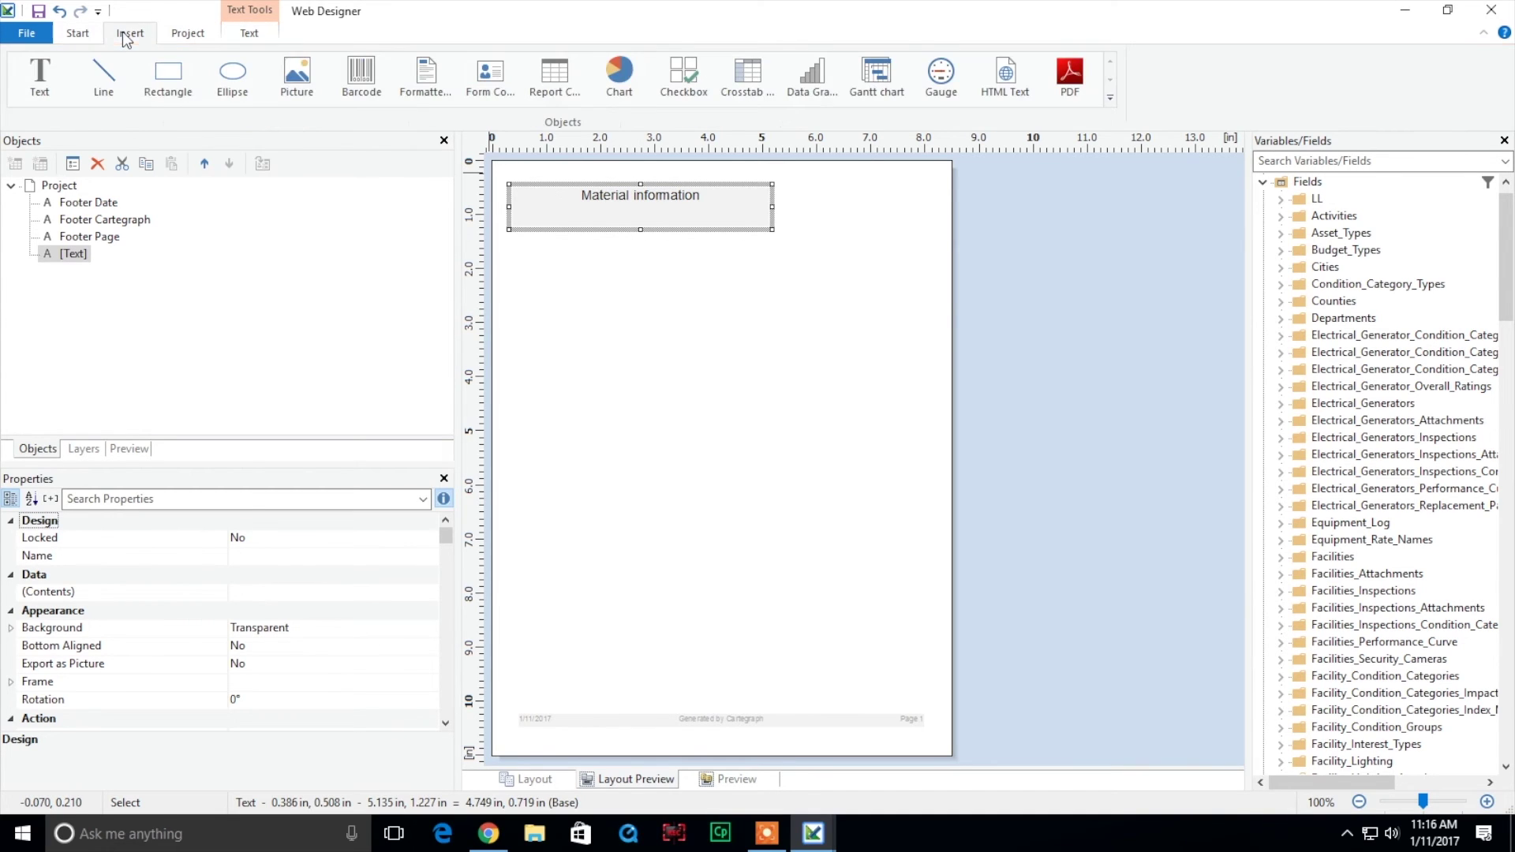
pyautogui.click(552, 93)
pyautogui.moveTo(519, 256); pyautogui.dragTo(928, 705)
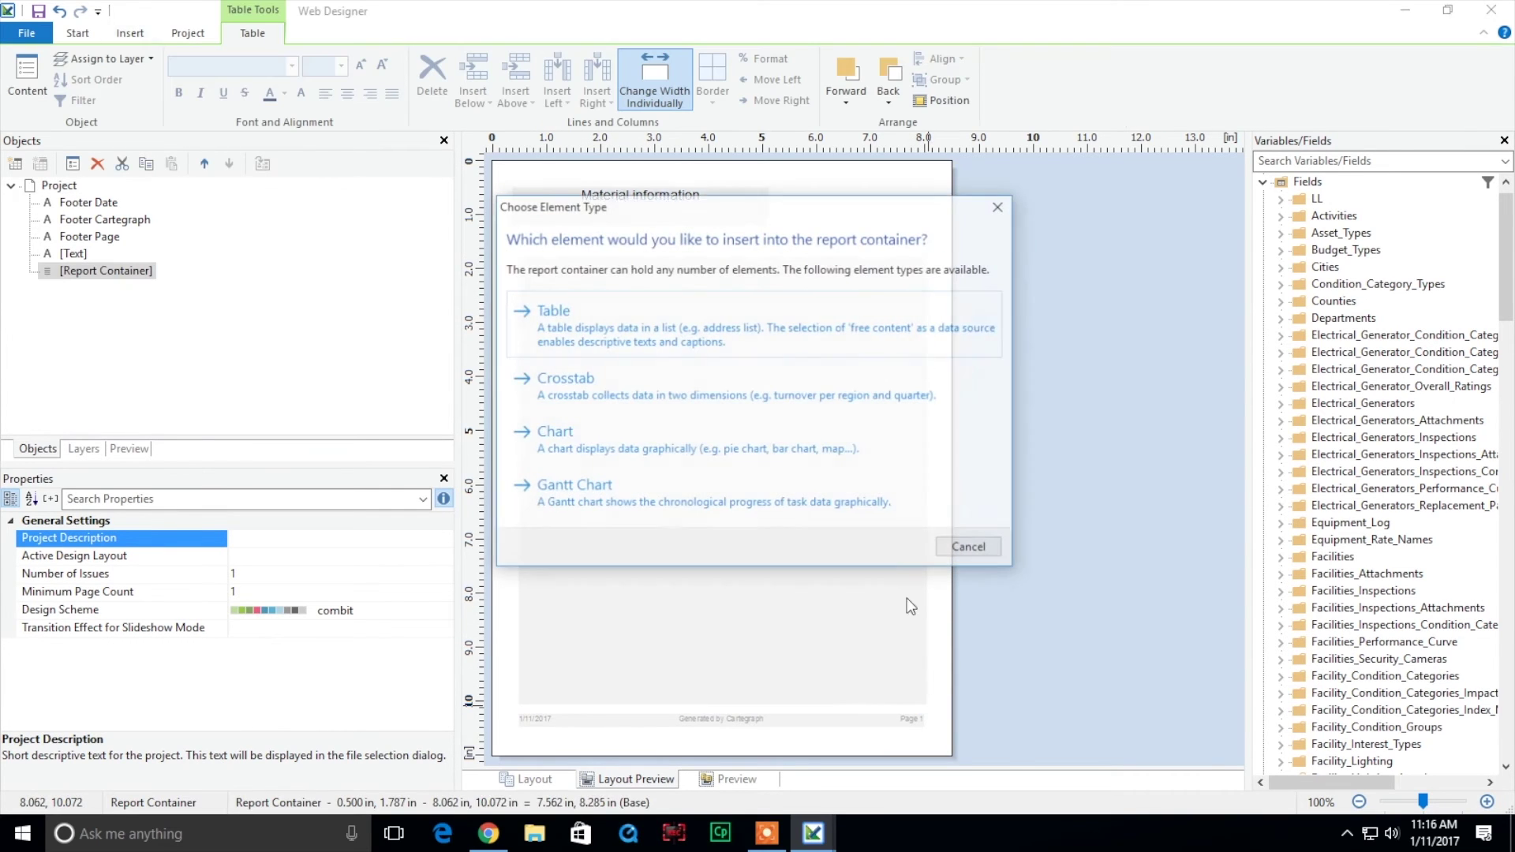
pyautogui.click(552, 310)
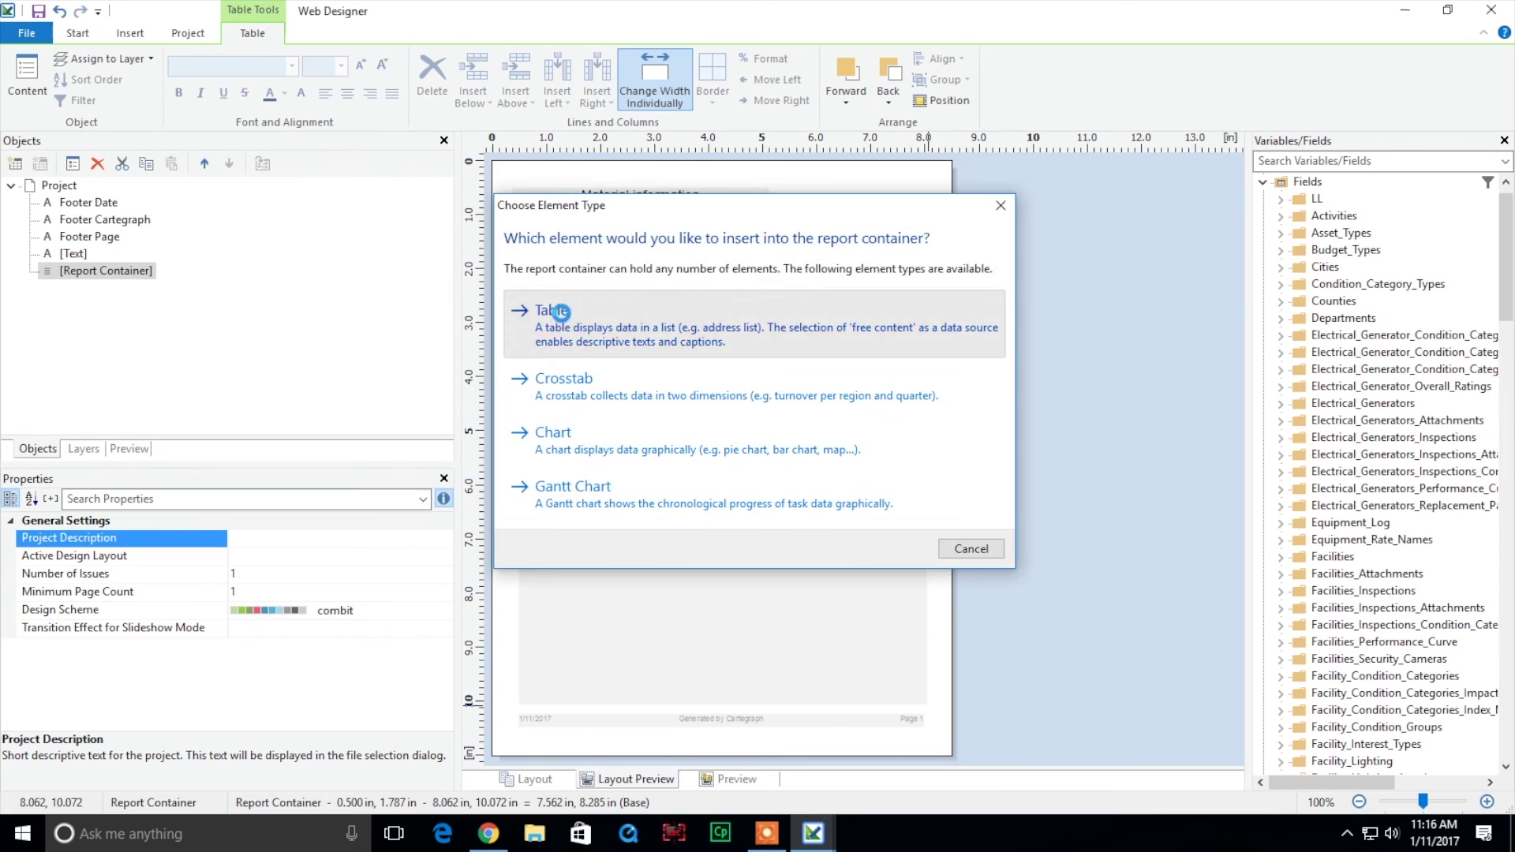
pyautogui.moveTo(939, 312); pyautogui.dragTo(938, 430)
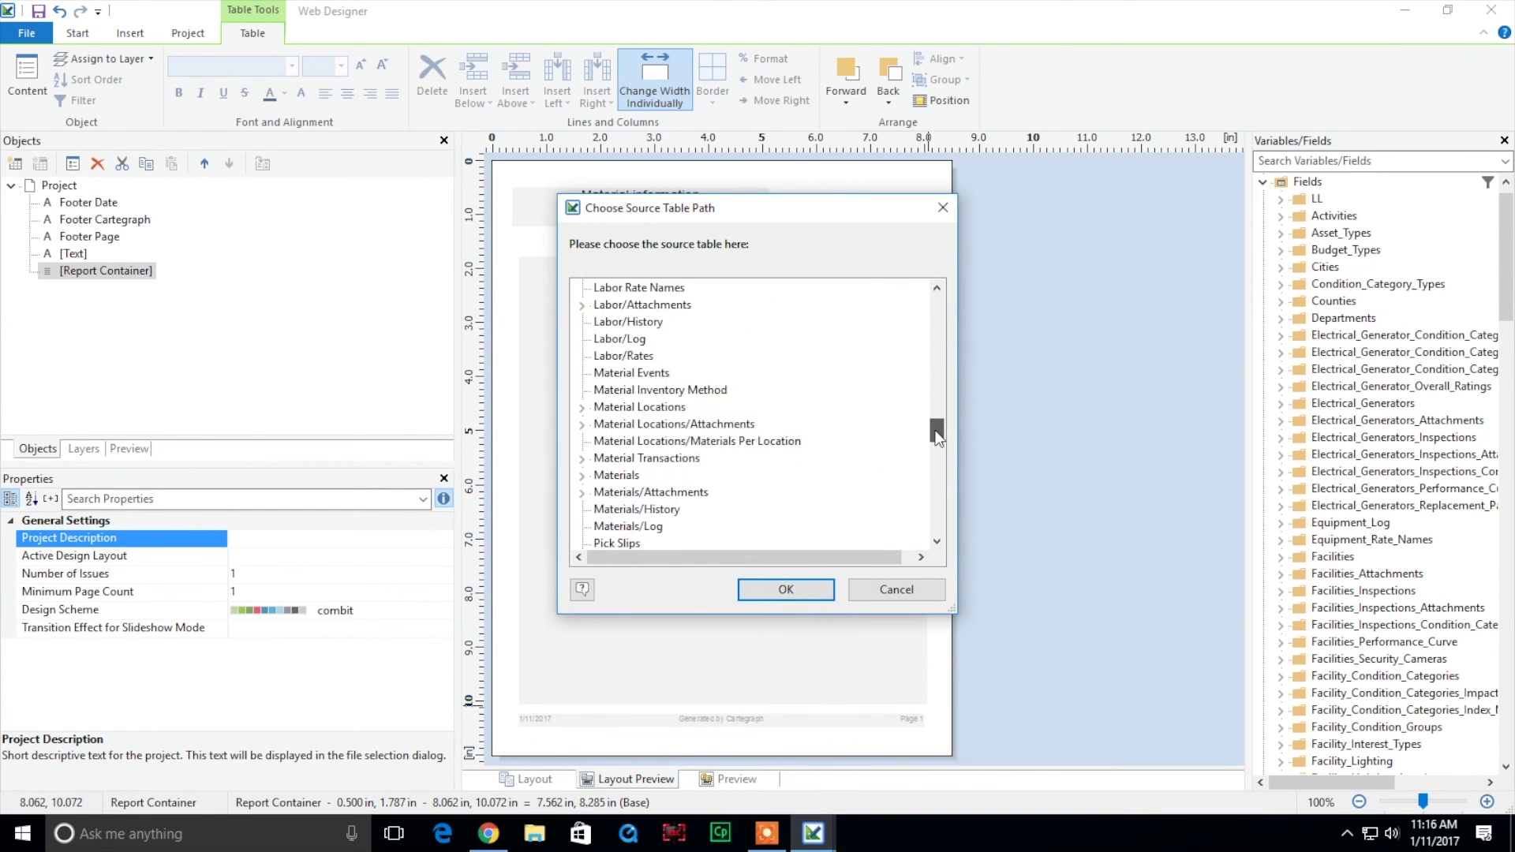
pyautogui.click(615, 475)
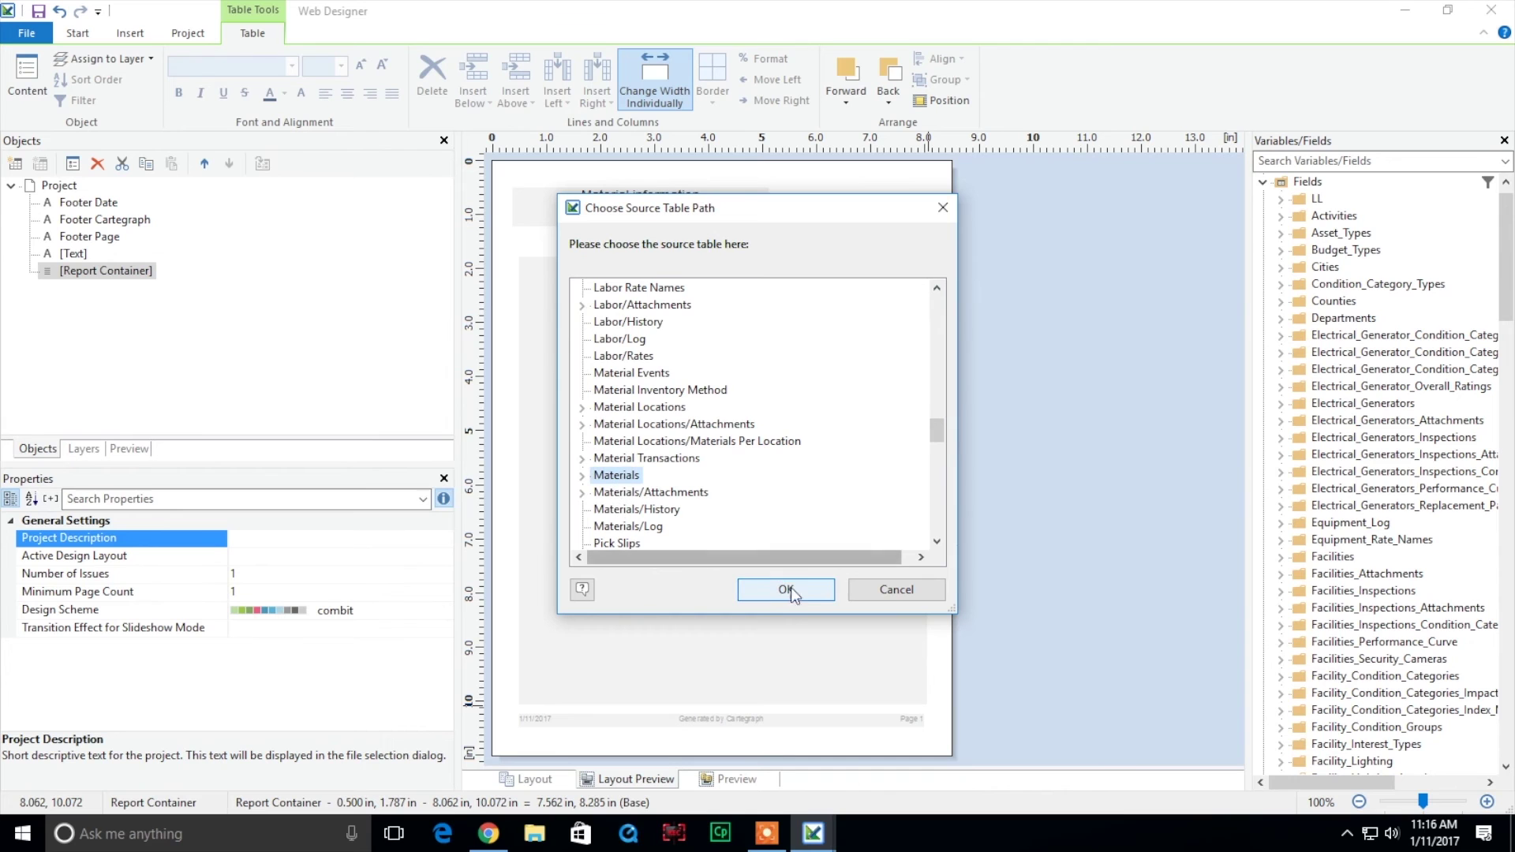
pyautogui.click(789, 586)
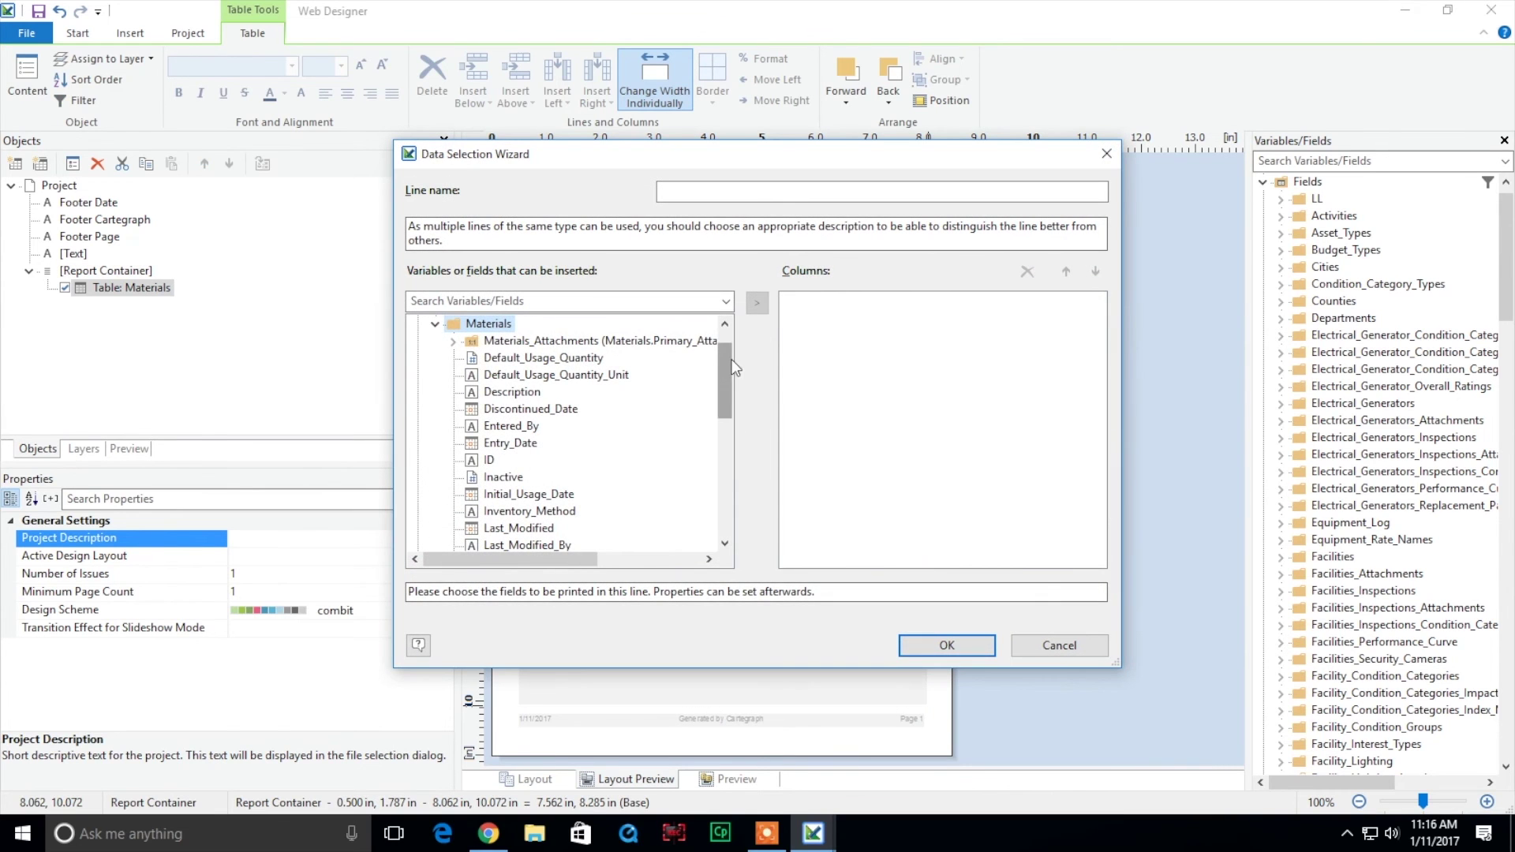
# Step: Add the Materials fields ID, Entry_Date, Inventory_Method and Manufacturer as table columns, in that order
pyautogui.moveTo(726, 363)
pyautogui.mouseDown()
pyautogui.moveTo(717, 468)
pyautogui.moveTo(726, 350)
pyautogui.mouseUp()
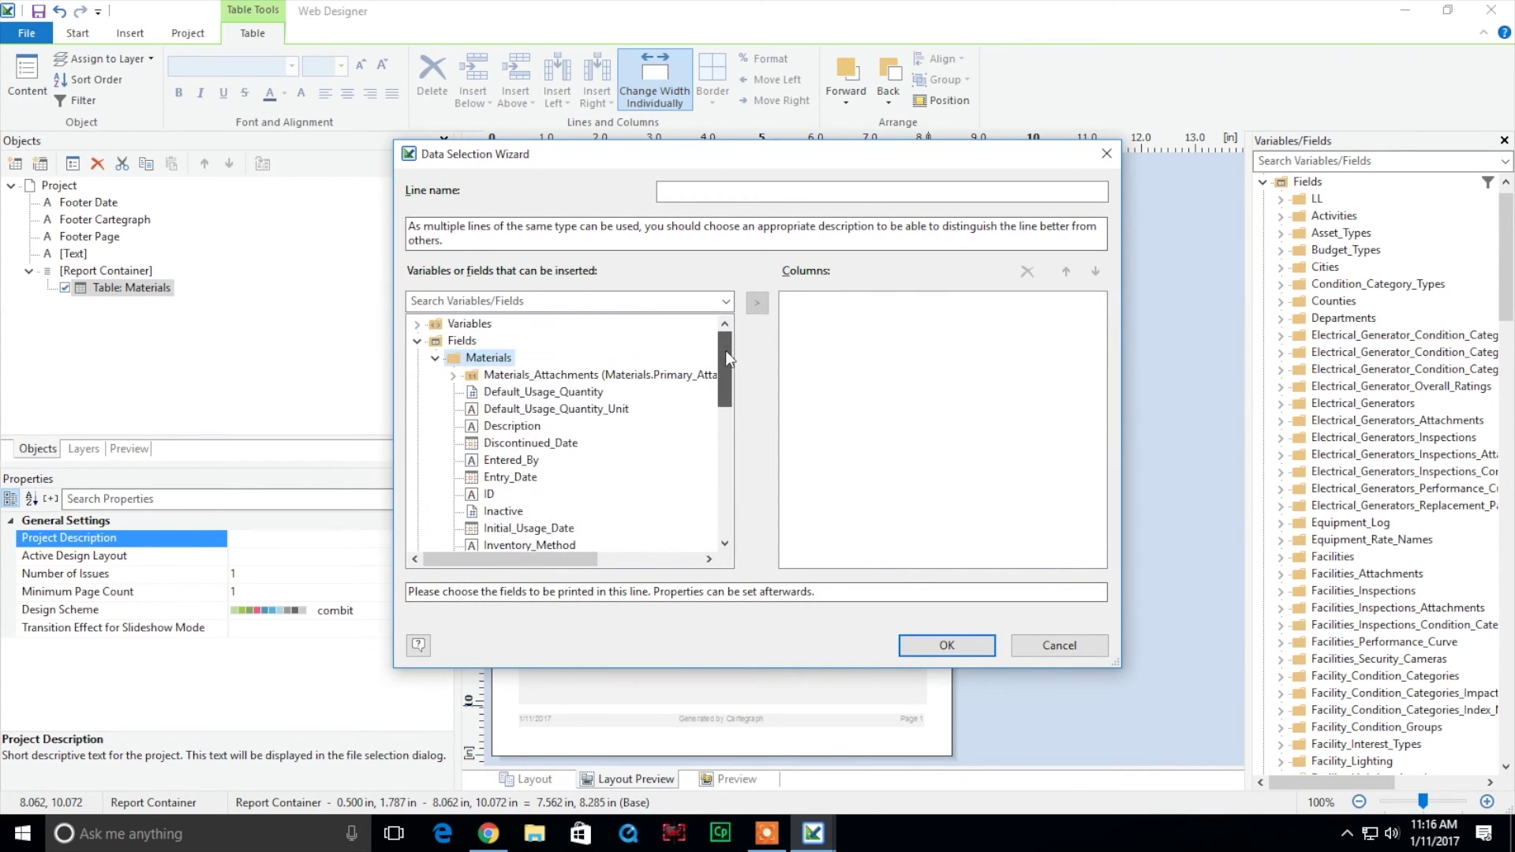
pyautogui.click(488, 495)
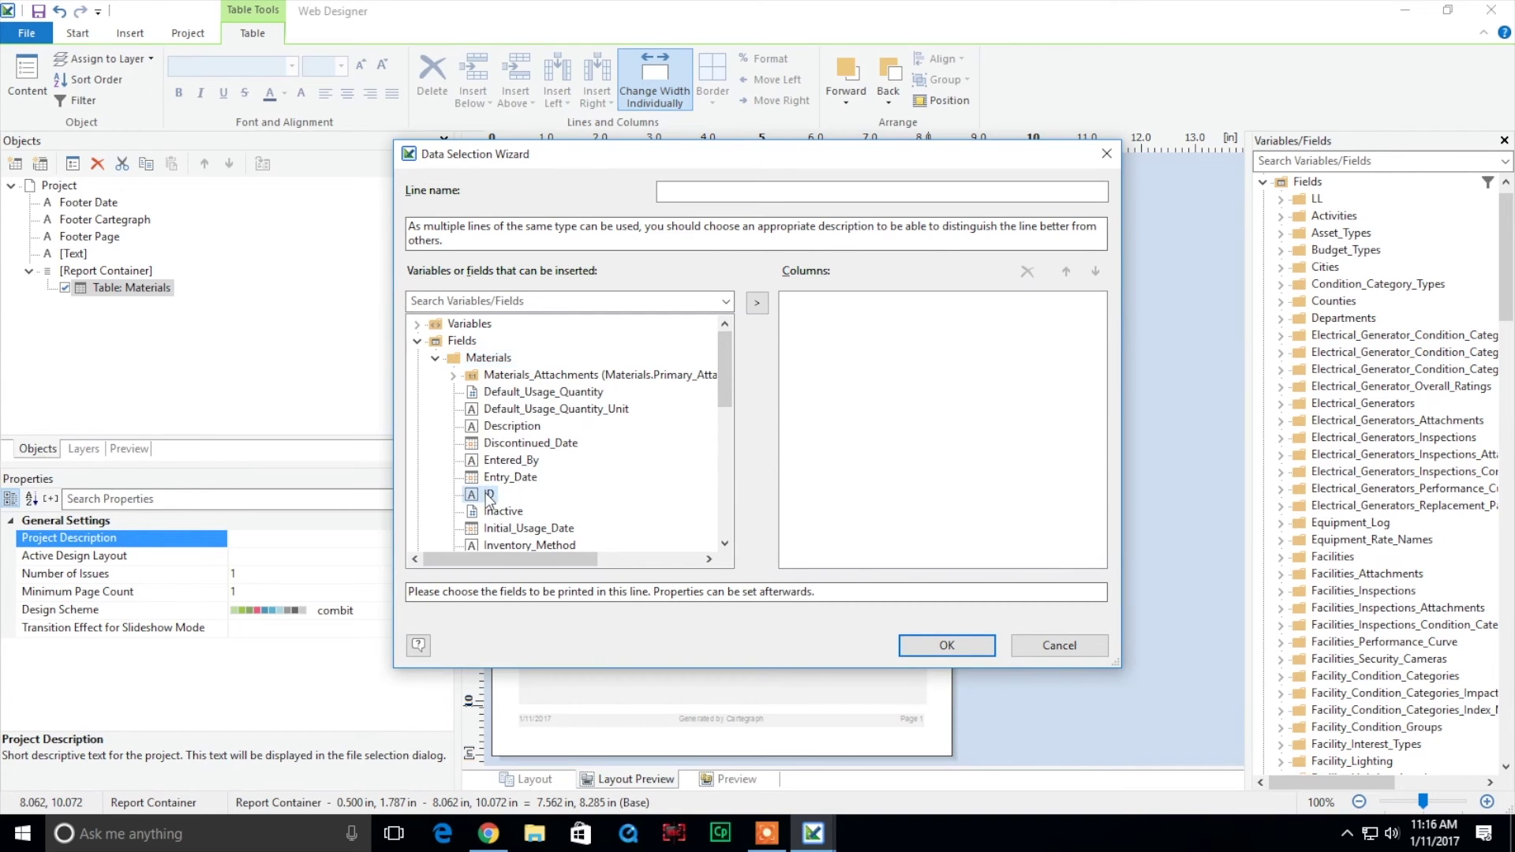
pyautogui.click(757, 303)
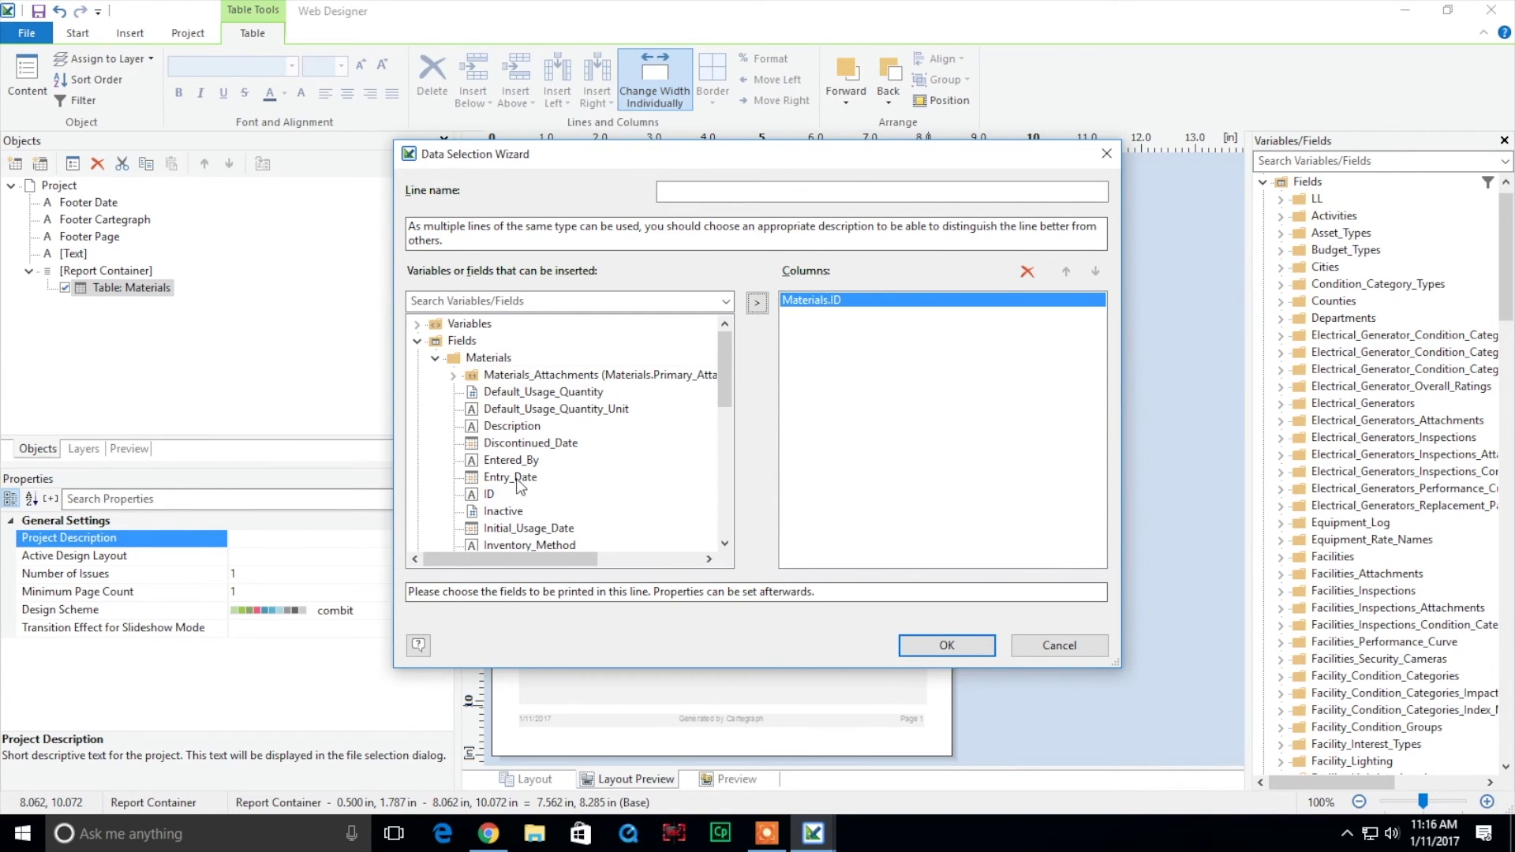
pyautogui.click(517, 479)
pyautogui.click(758, 305)
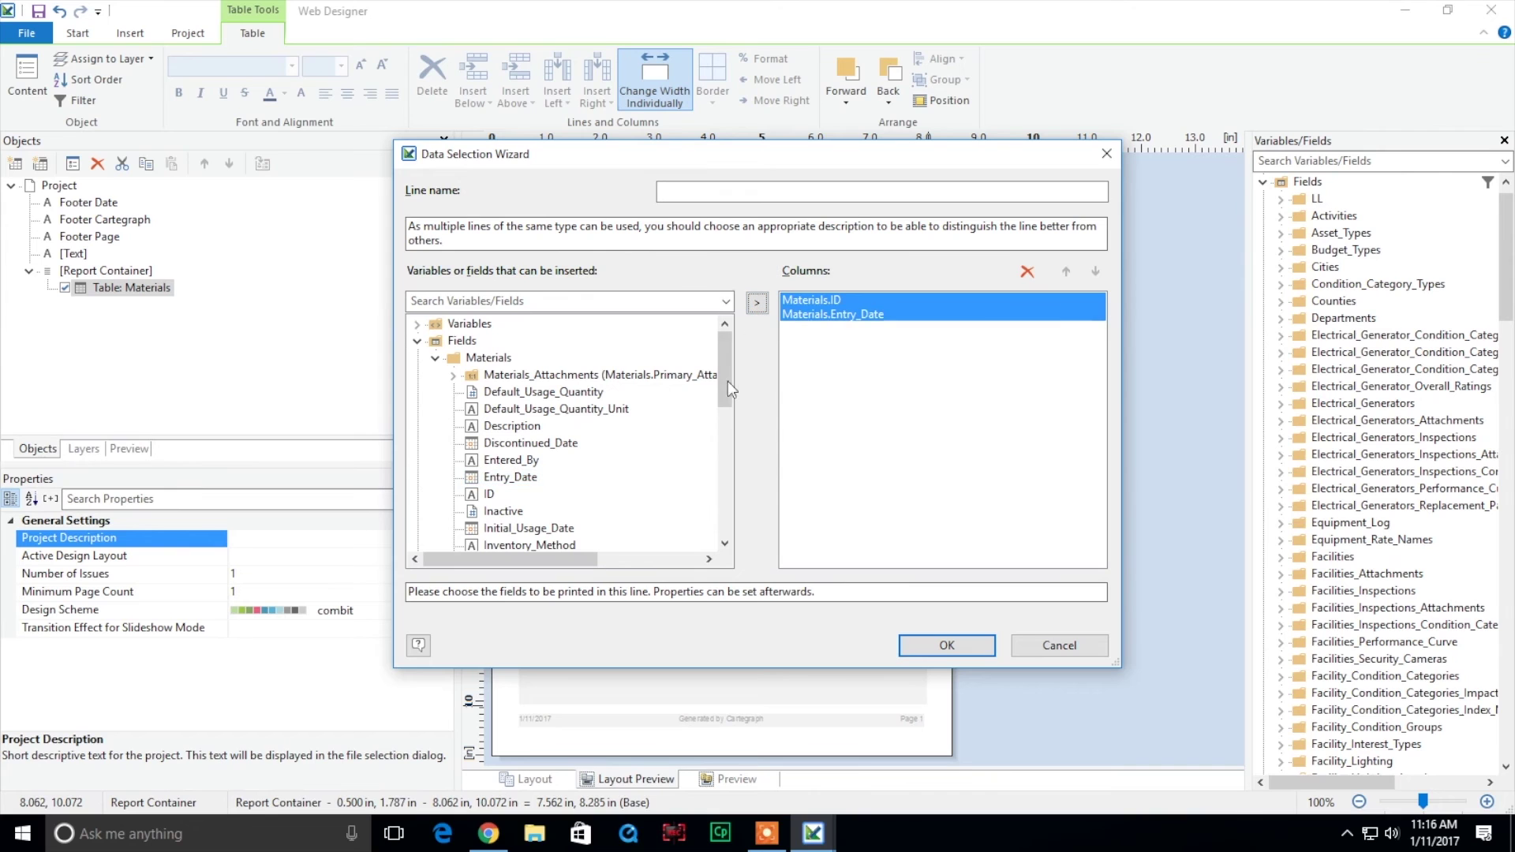
pyautogui.click(521, 550)
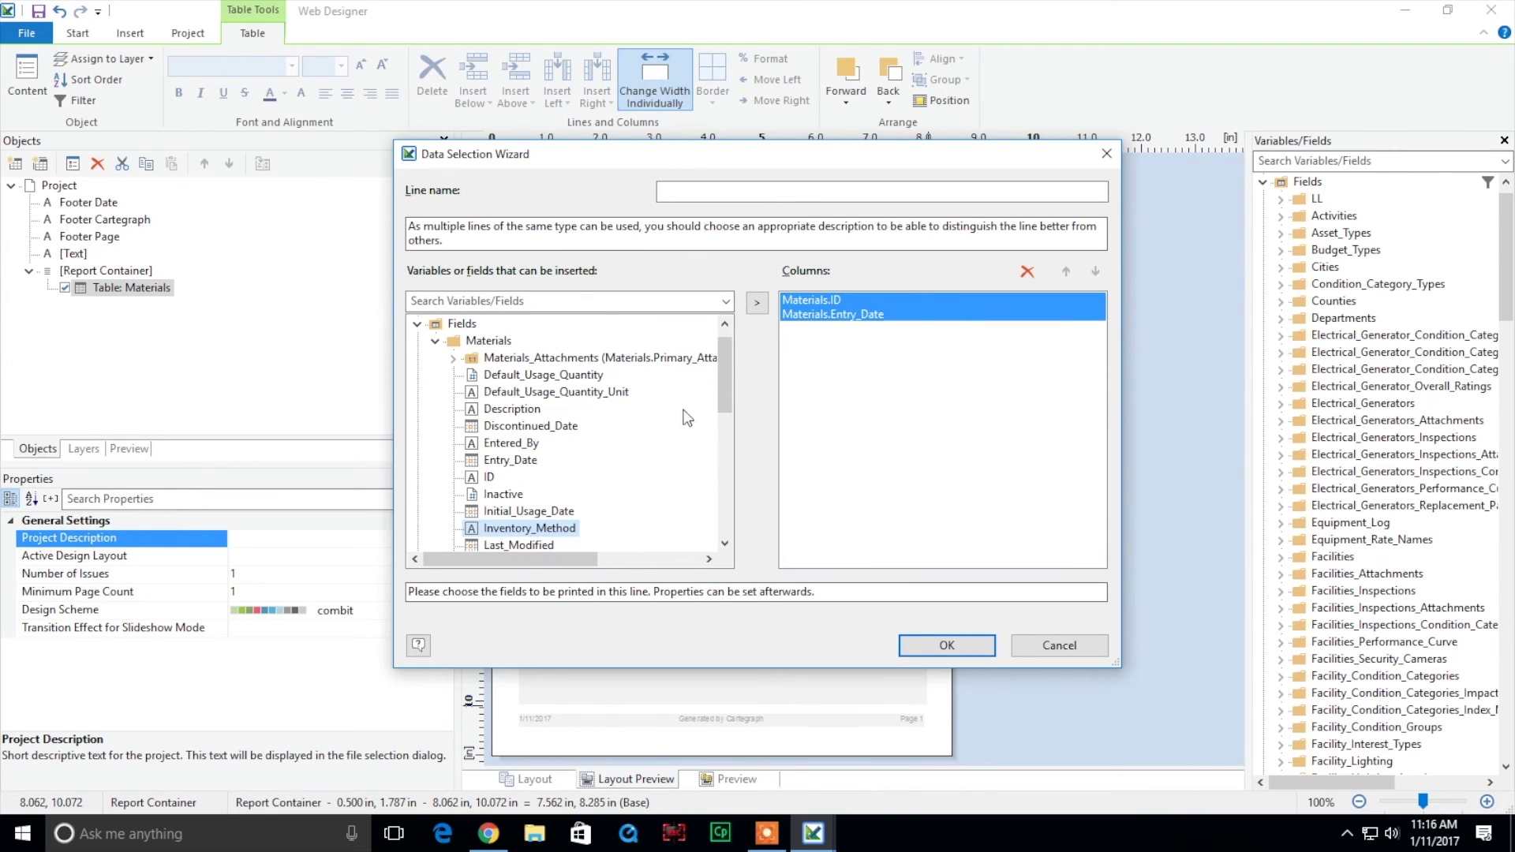
pyautogui.click(757, 303)
pyautogui.moveTo(725, 392)
pyautogui.mouseDown()
pyautogui.moveTo(715, 446)
pyautogui.moveTo(723, 387)
pyautogui.mouseUp()
pyautogui.click(758, 303)
# Step: Append the Description and Quantity_On_Hand fields as the last columns and finish the table's data selection
pyautogui.click(534, 411)
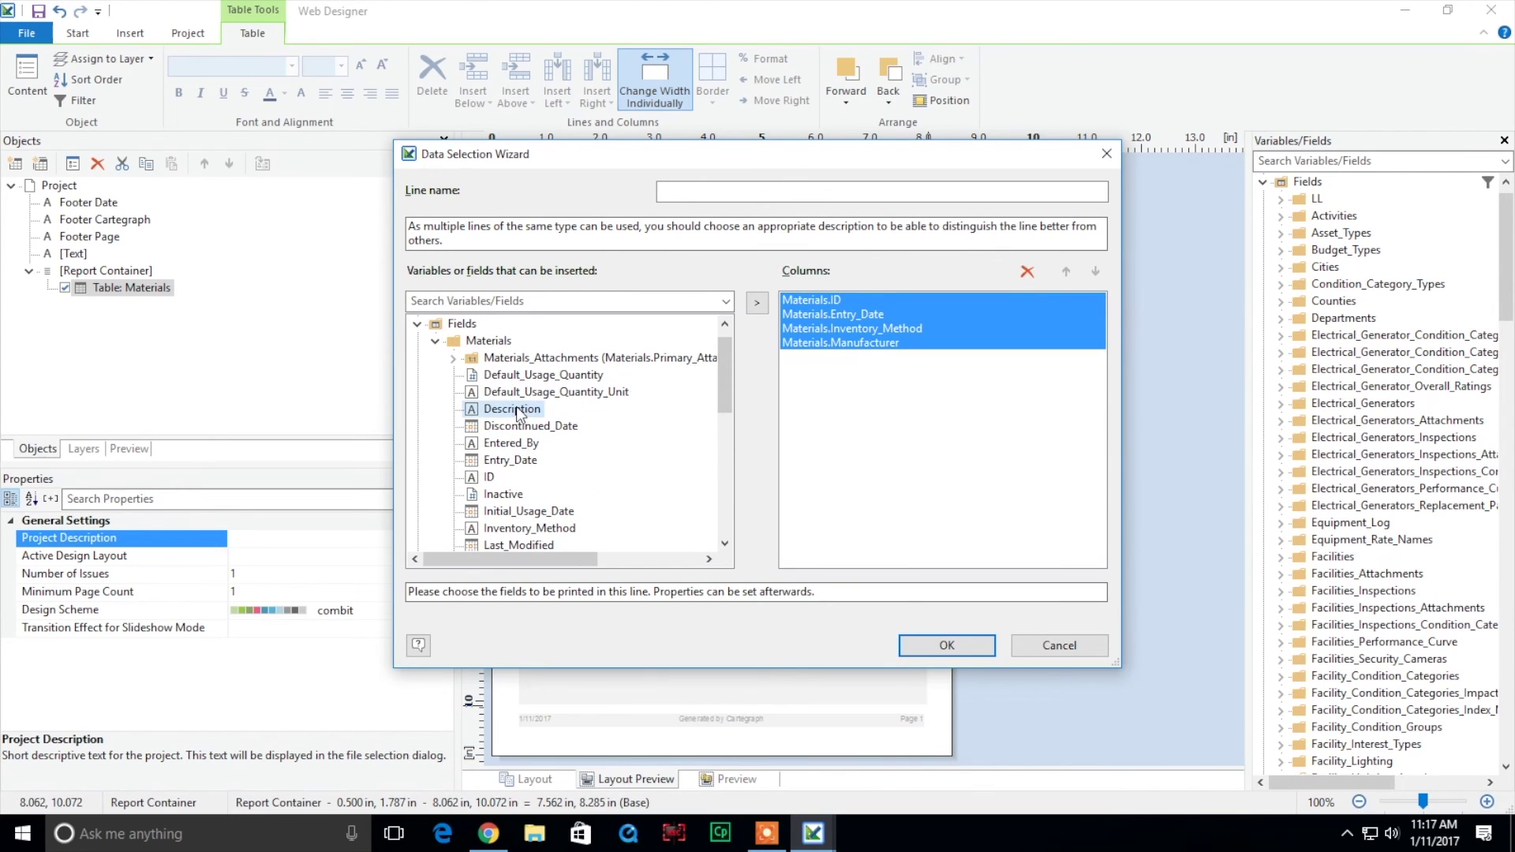
pyautogui.click(757, 303)
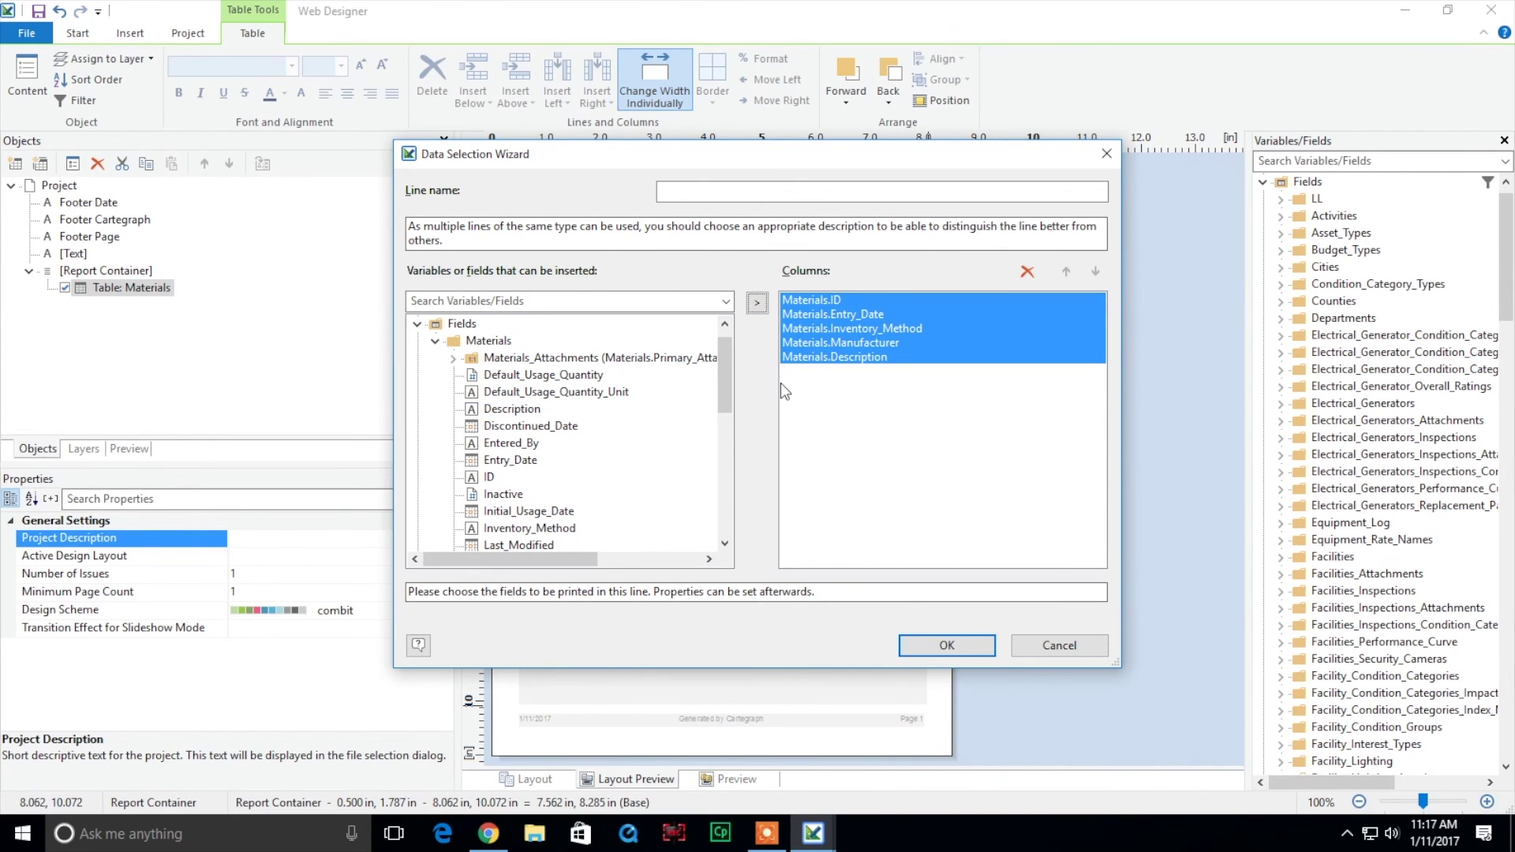
pyautogui.moveTo(720, 387); pyautogui.dragTo(713, 467)
pyautogui.click(558, 496)
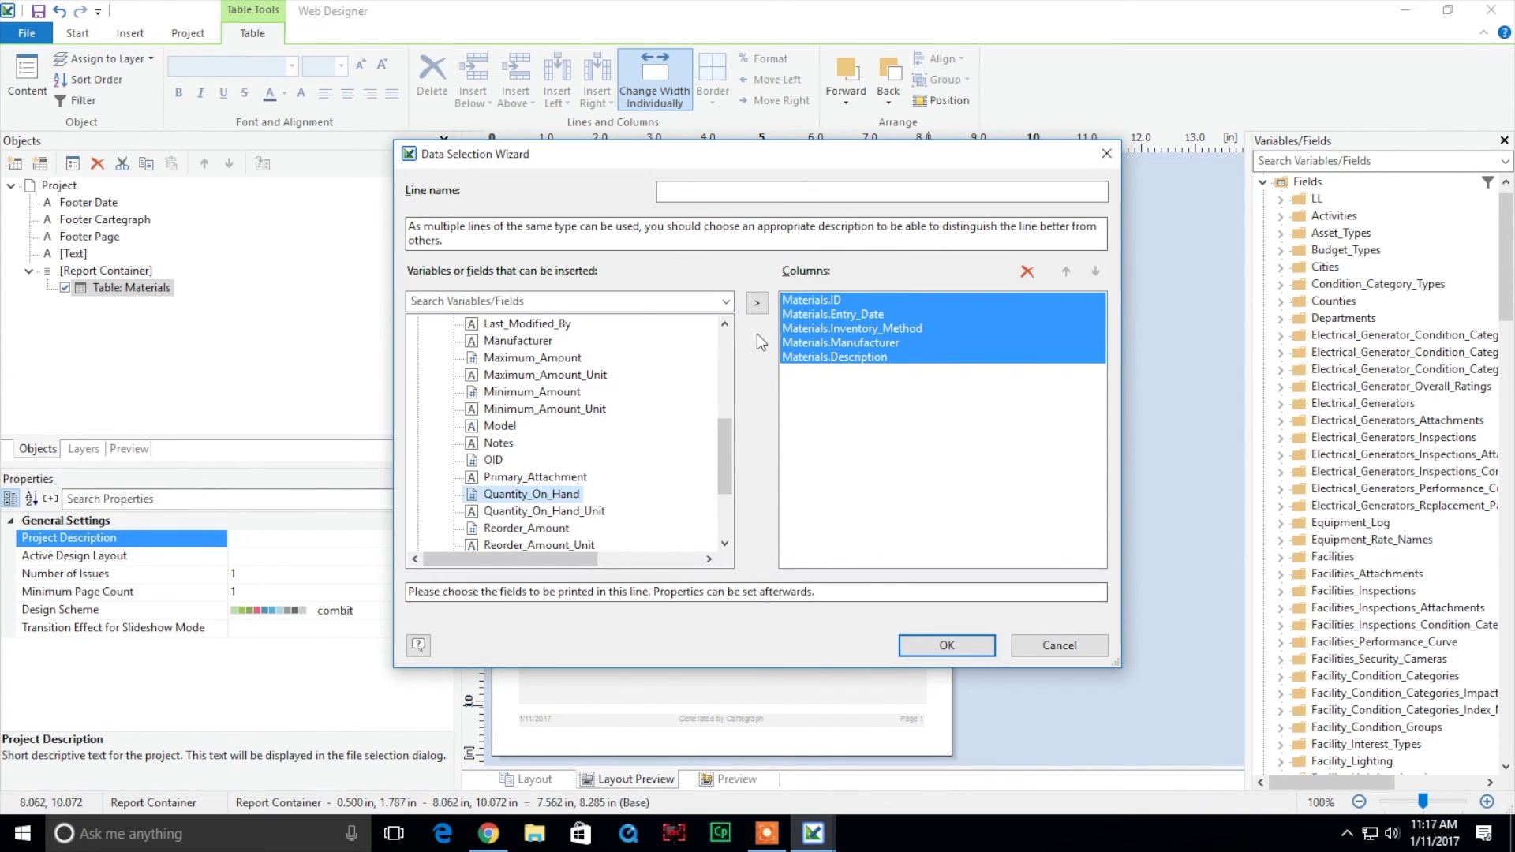
pyautogui.click(757, 303)
pyautogui.click(947, 645)
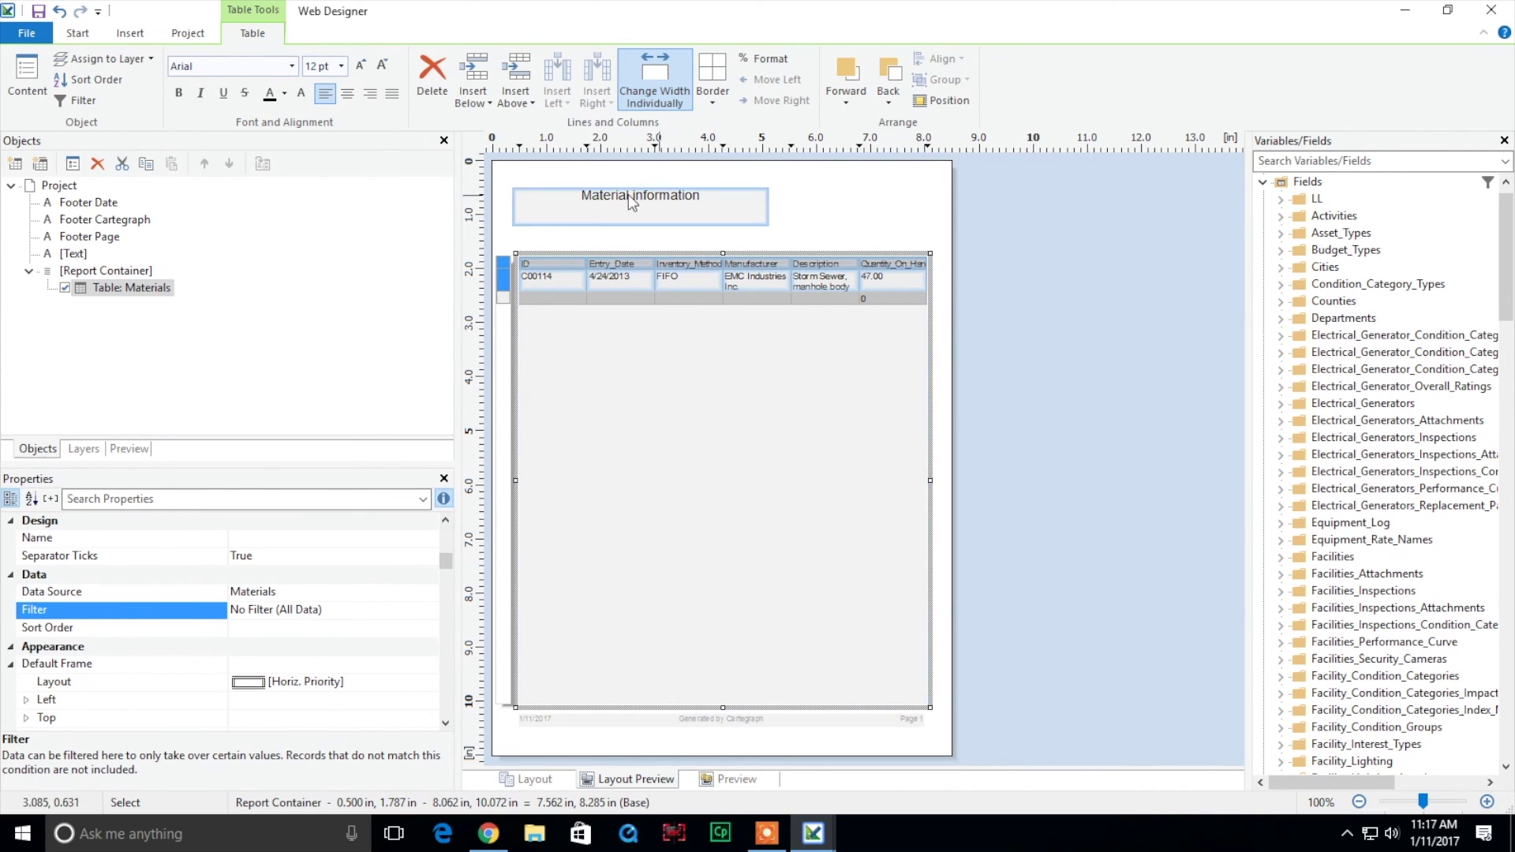
# Step: Change the report page to landscape and let the objects adjust automatically to the new orientation
pyautogui.click(187, 34)
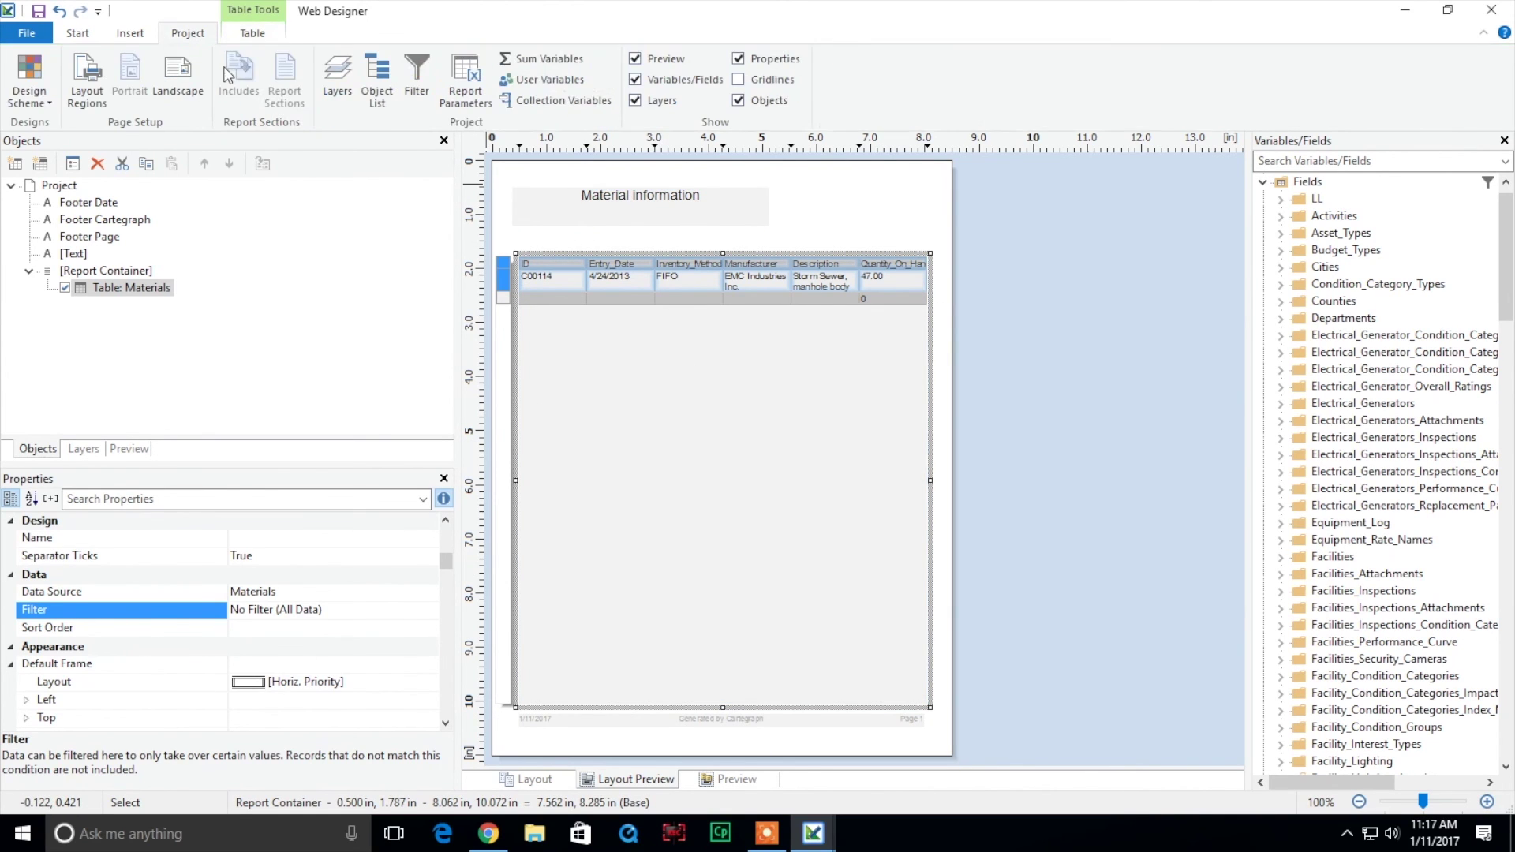
pyautogui.click(175, 95)
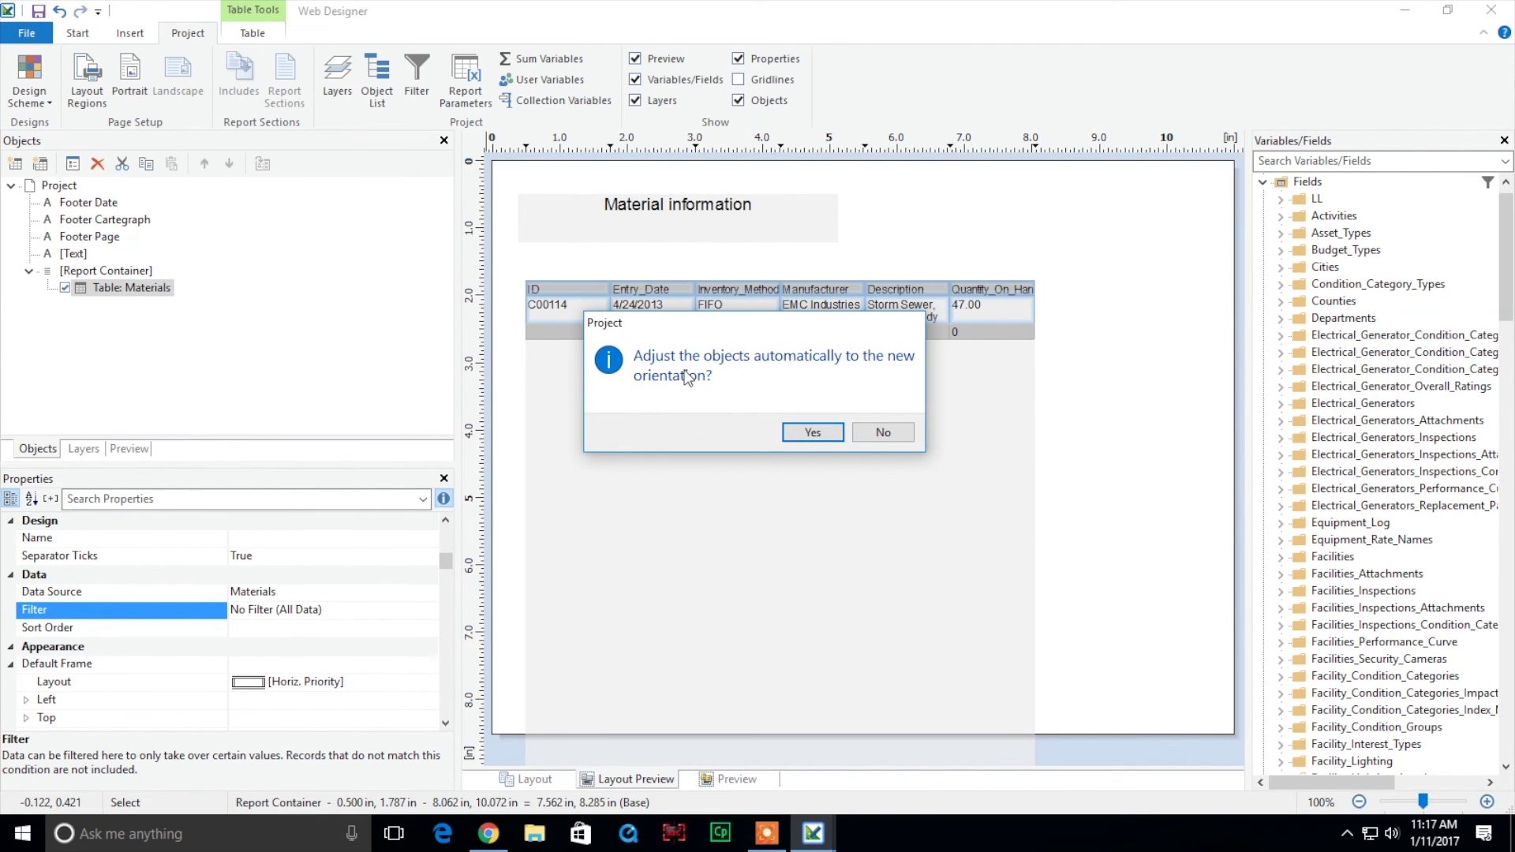
pyautogui.click(824, 436)
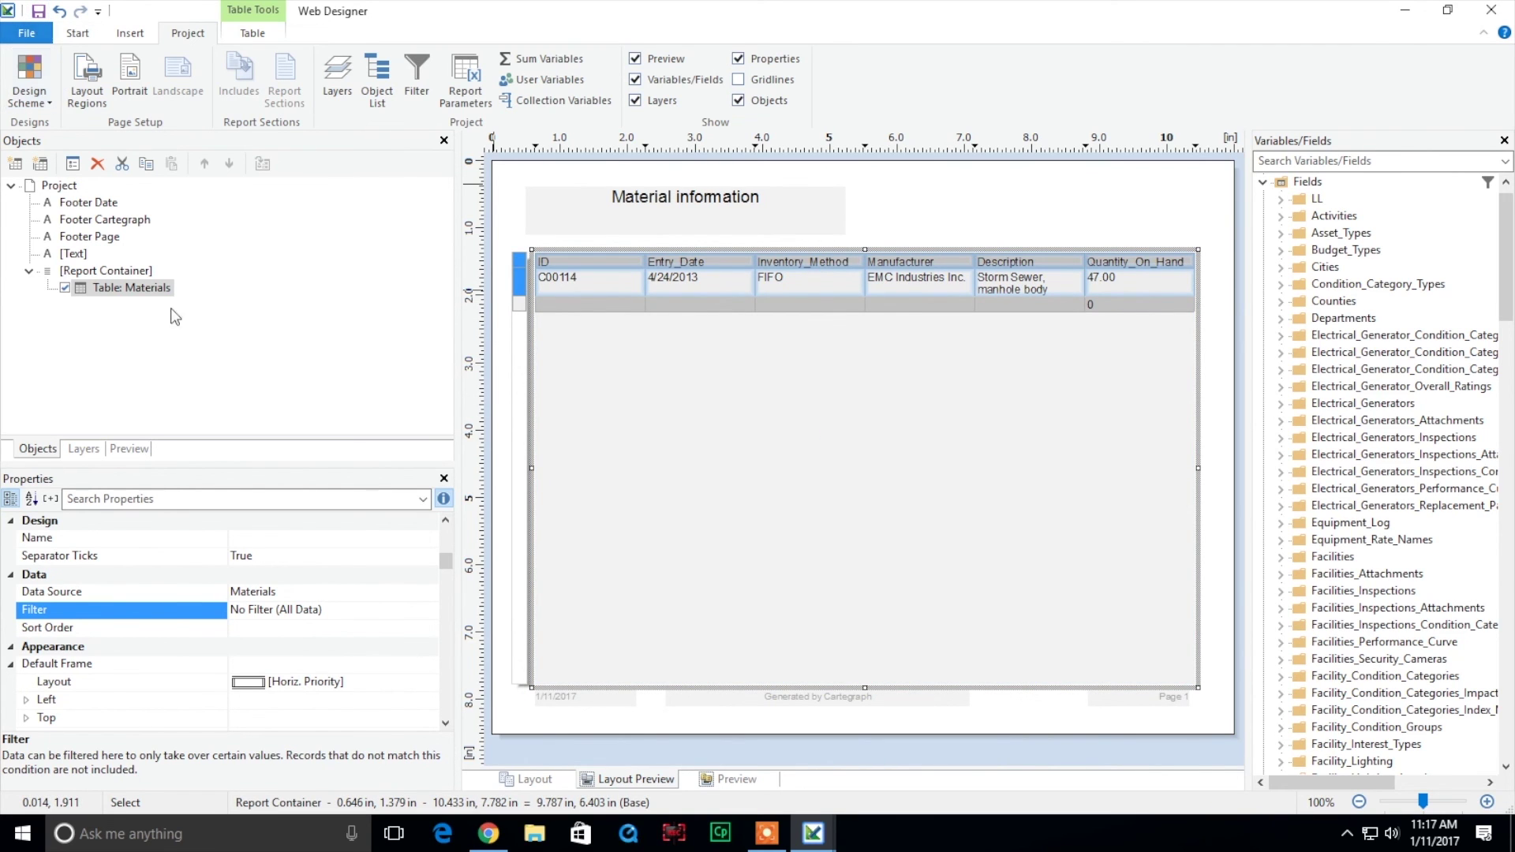
# Step: Switch to the Material Information report in the browser and refresh it to view the new layout
pyautogui.click(489, 838)
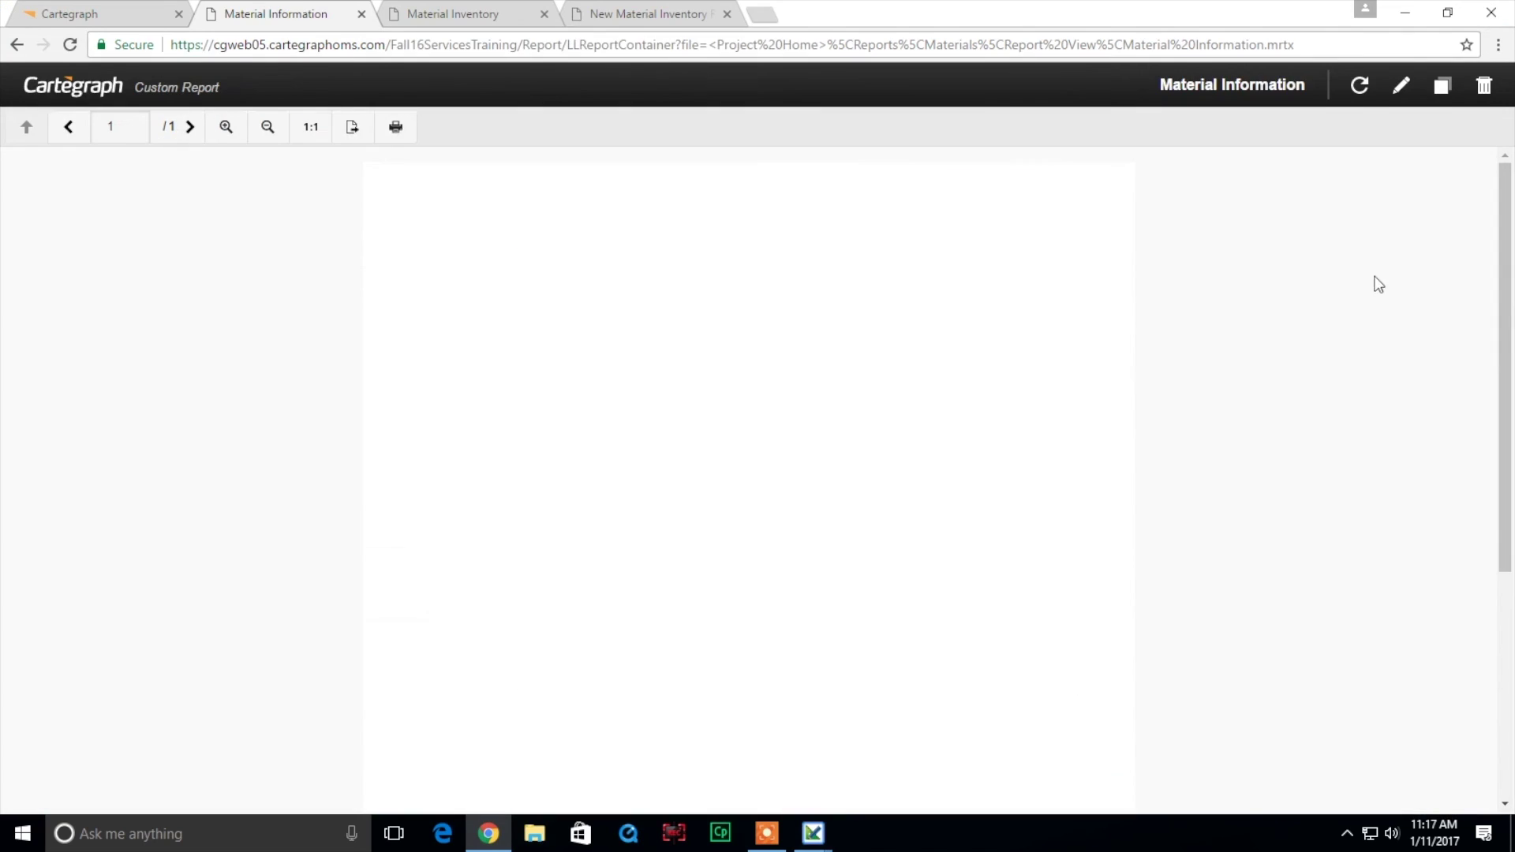
pyautogui.click(1361, 86)
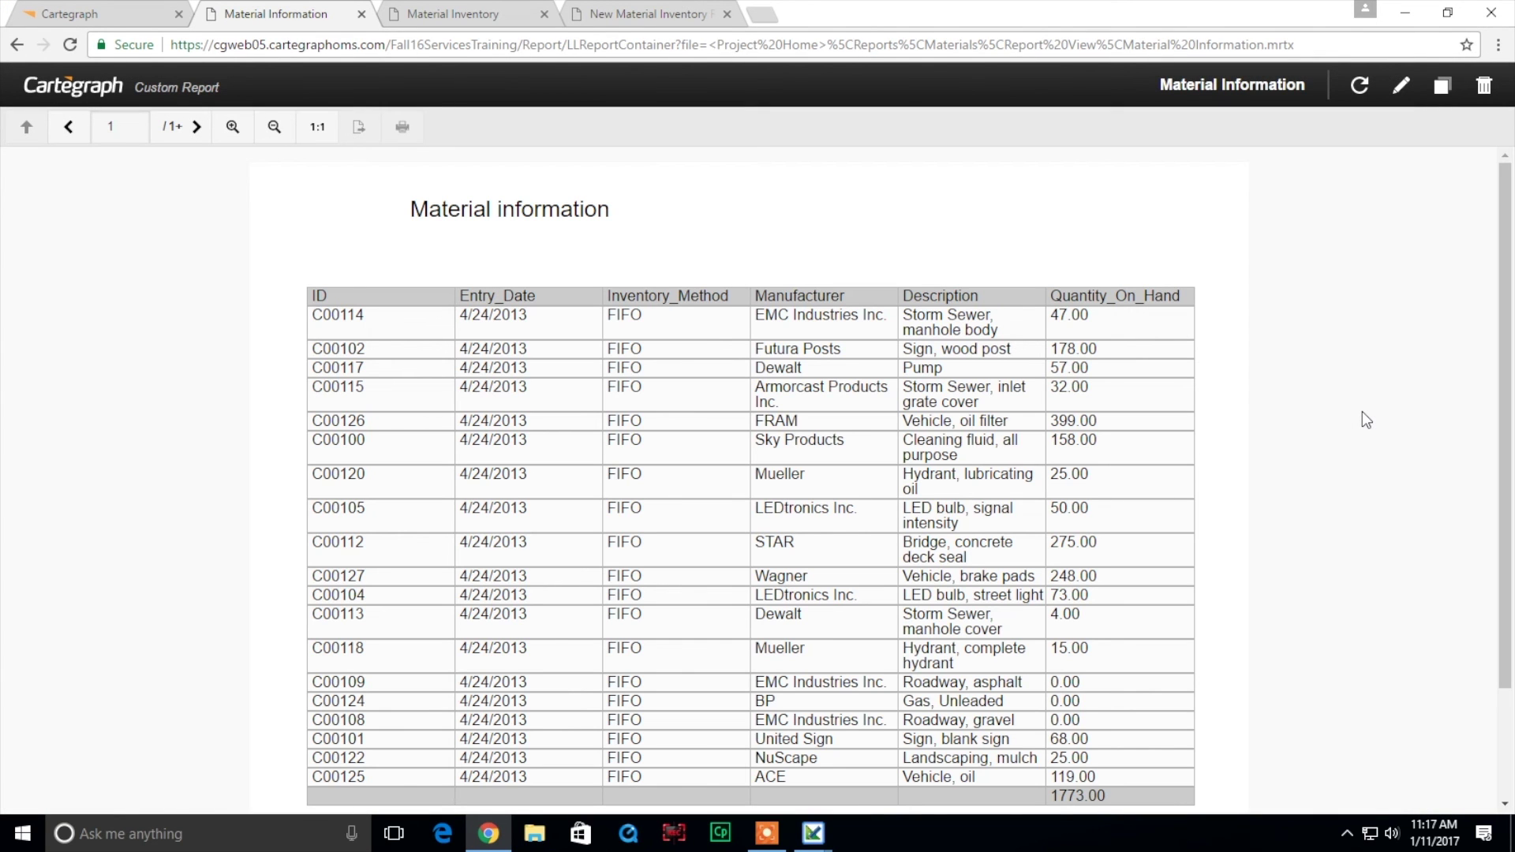